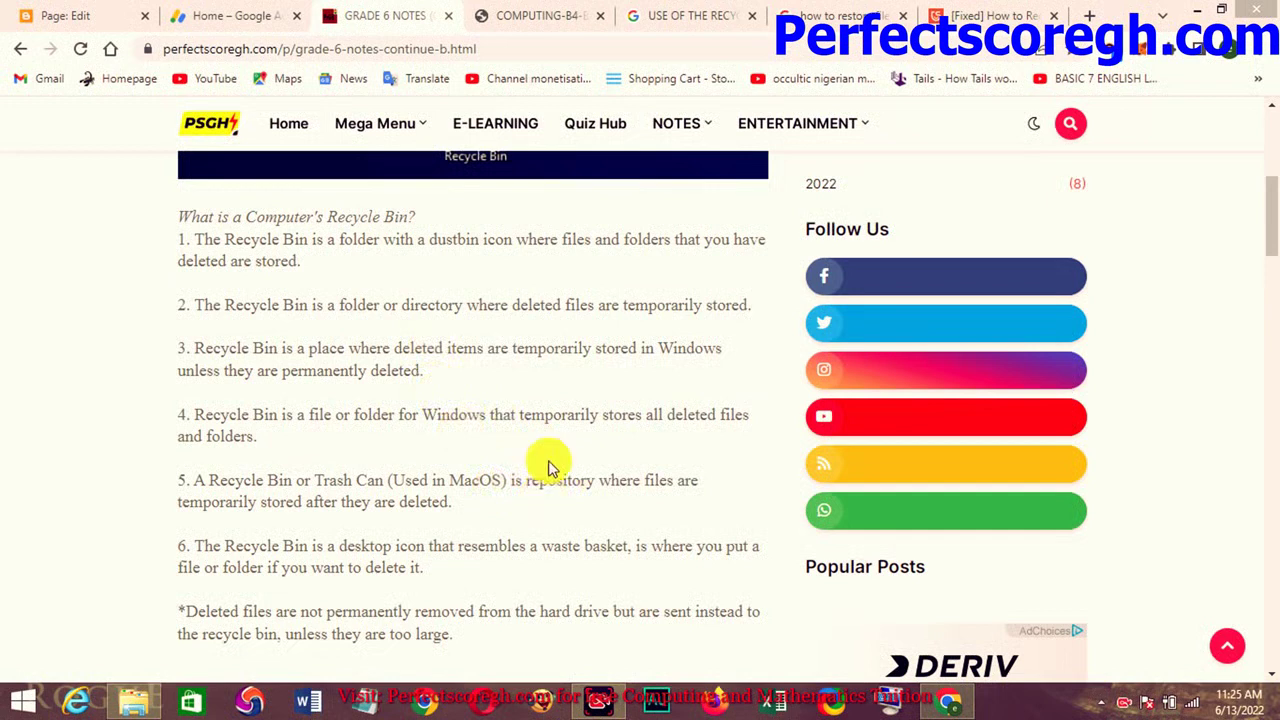
- Scroll to 'What is a Computer's Recycle Bin?' and highlight its numbered definitions
{"action": "scroll", "coordinate": [548, 452], "scroll_direction": "up", "scroll_amount": 4}
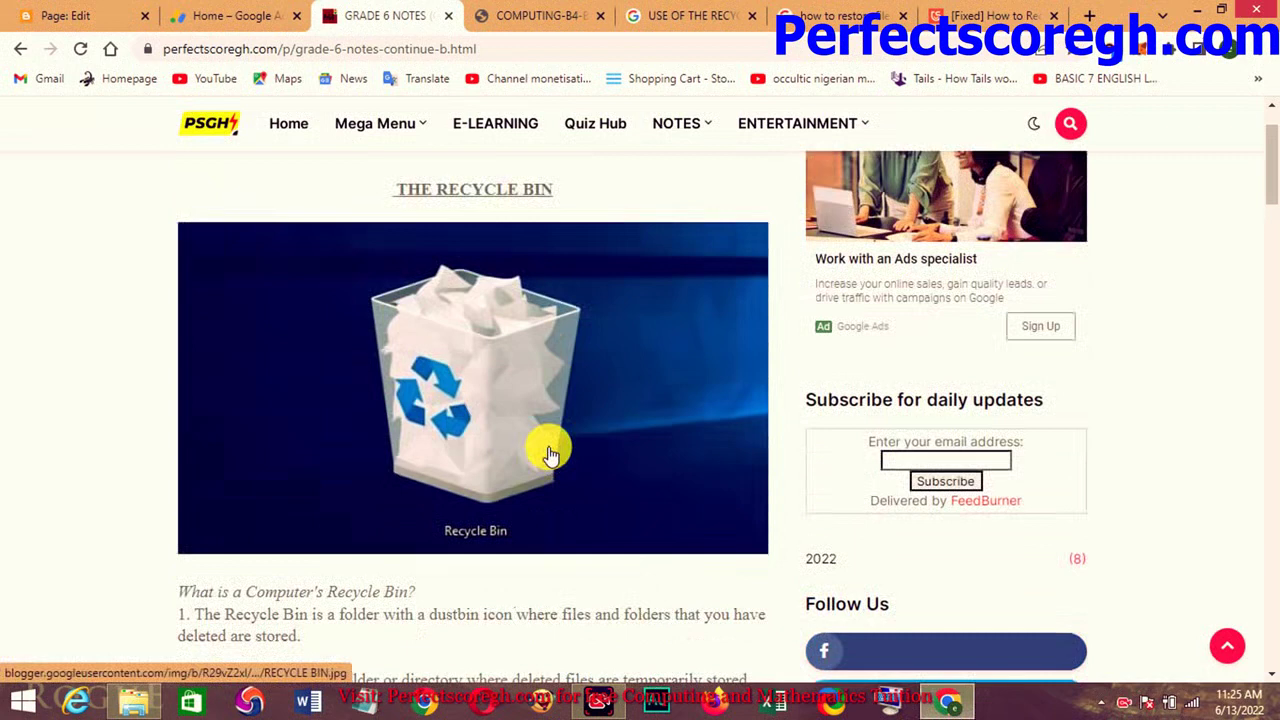
{"action": "scroll", "coordinate": [548, 452], "scroll_direction": "up", "scroll_amount": 1}
{"action": "scroll", "coordinate": [549, 450], "scroll_direction": "down", "scroll_amount": 3}
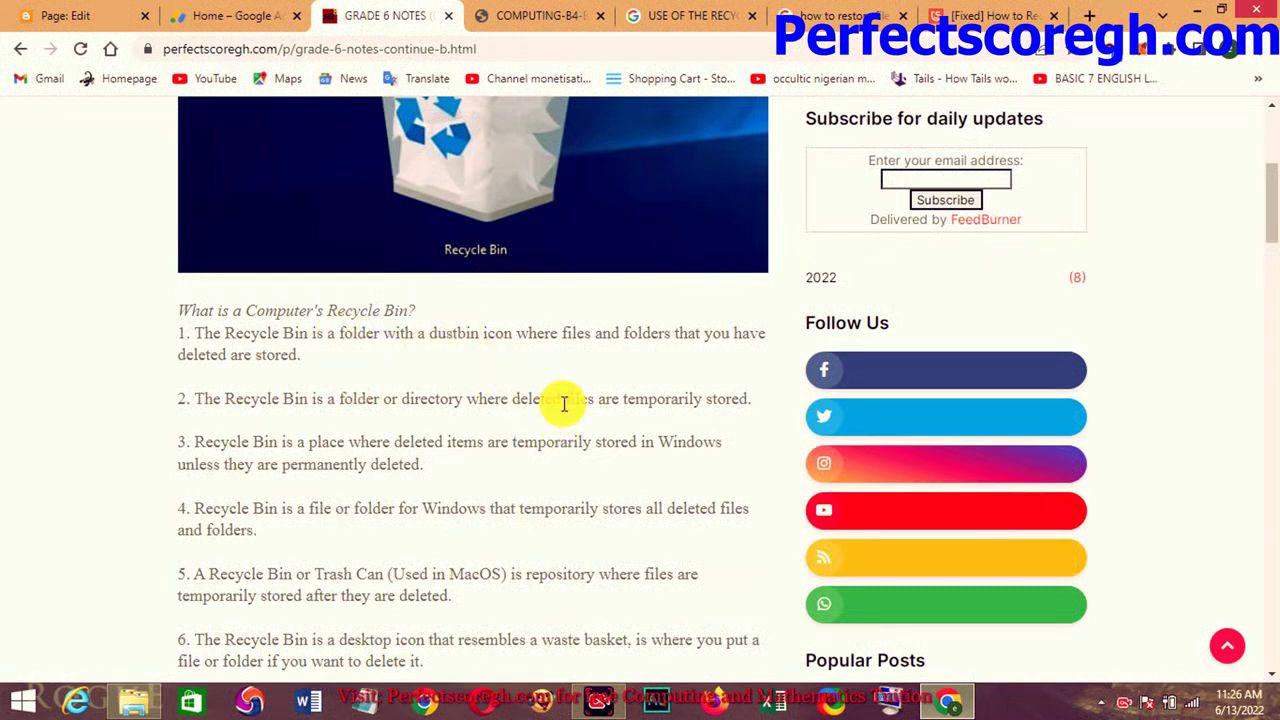
{"action": "scroll", "coordinate": [544, 420], "scroll_direction": "up", "scroll_amount": 2}
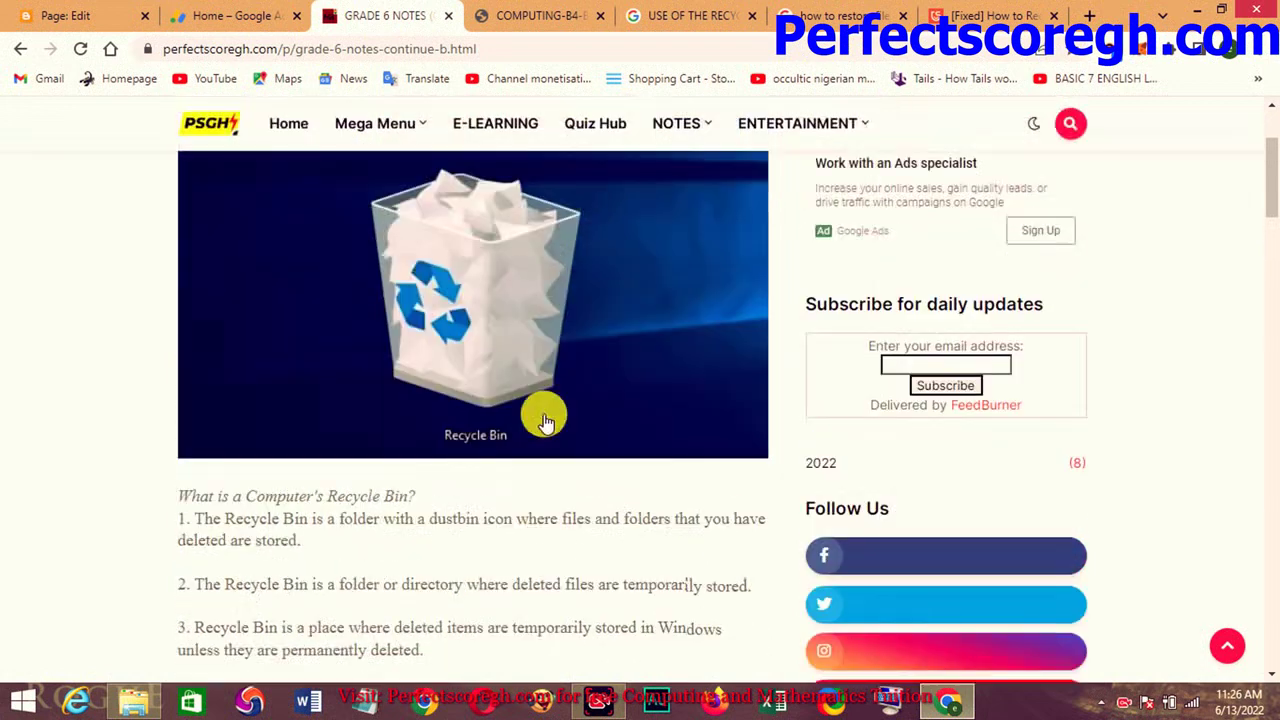
{"action": "scroll", "coordinate": [544, 420], "scroll_direction": "up", "scroll_amount": 2}
{"action": "scroll", "coordinate": [545, 418], "scroll_direction": "down", "scroll_amount": 3}
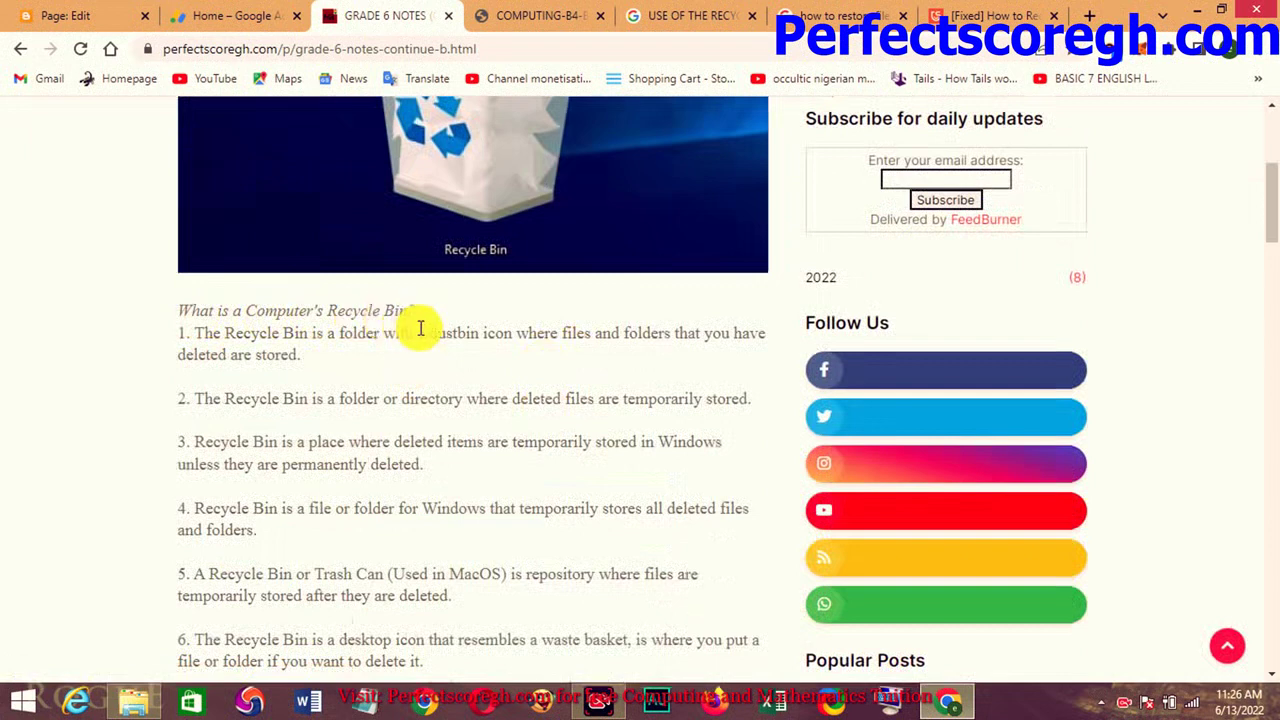
{"action": "scroll", "coordinate": [380, 370], "scroll_direction": "down", "scroll_amount": 1}
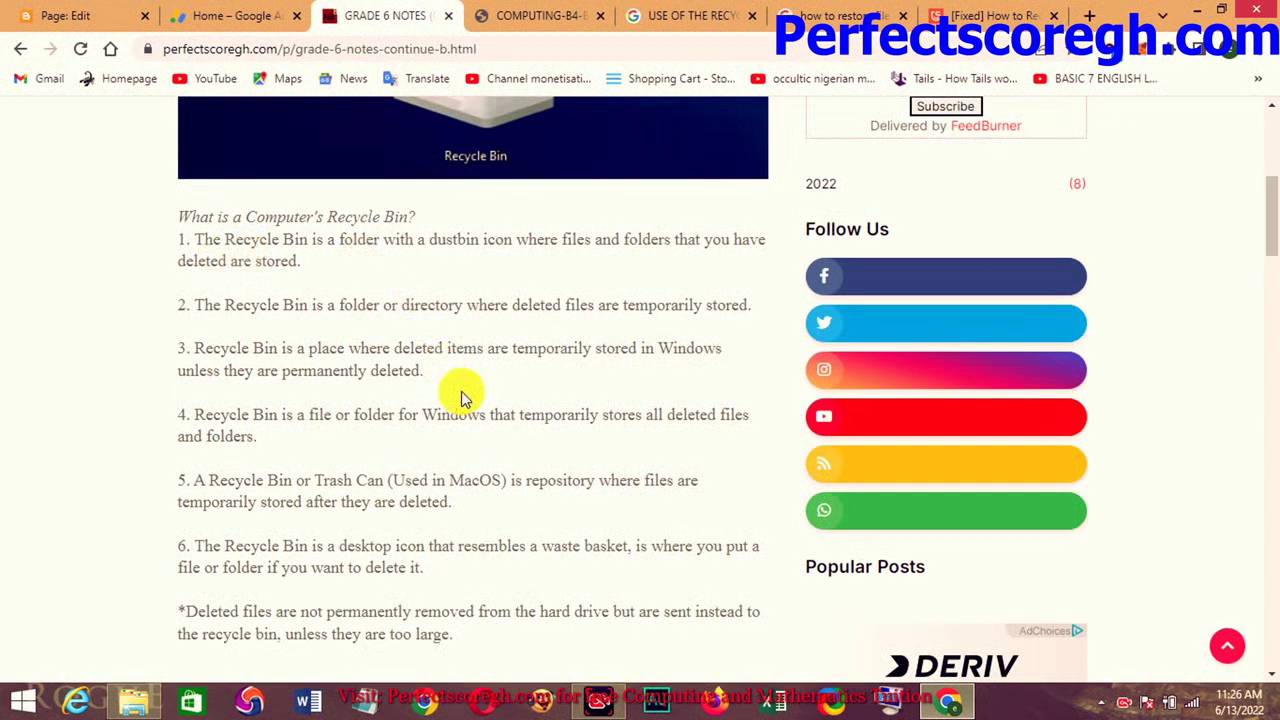
{"action": "scroll", "coordinate": [461, 391], "scroll_direction": "down", "scroll_amount": 1}
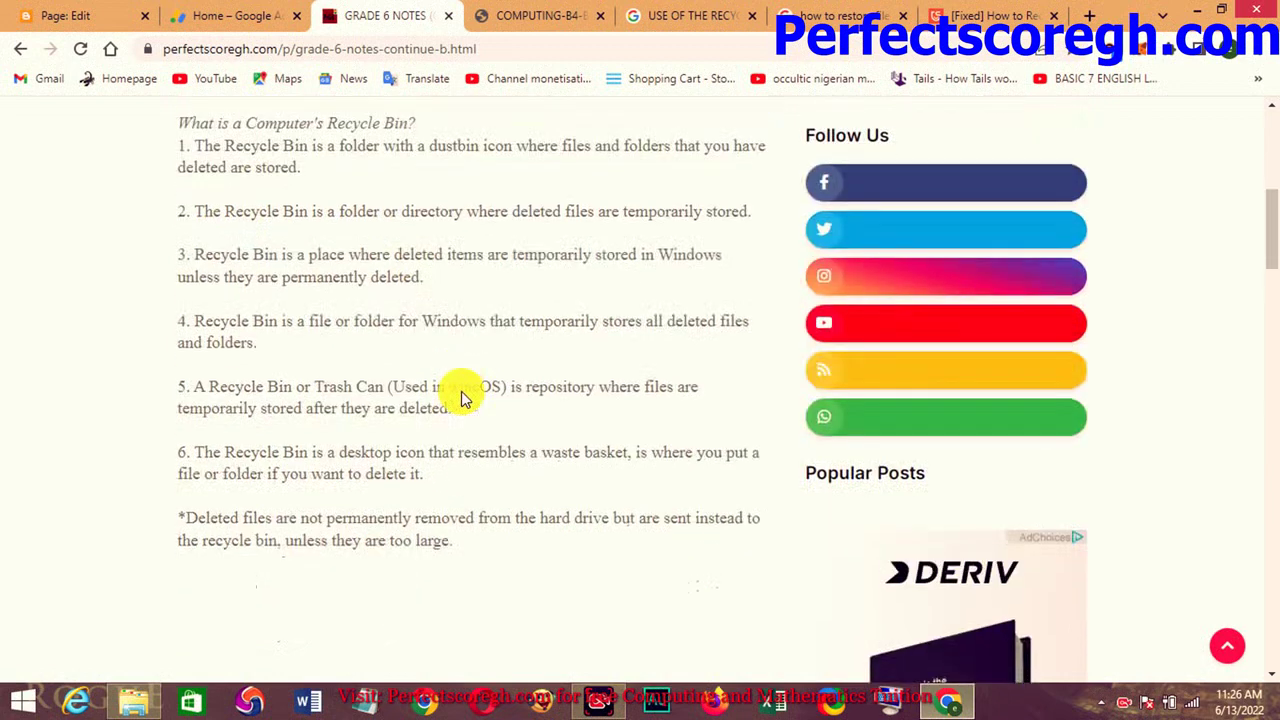
{"action": "left_click_drag", "start_coordinate": [177, 136], "coordinate": [603, 483]}
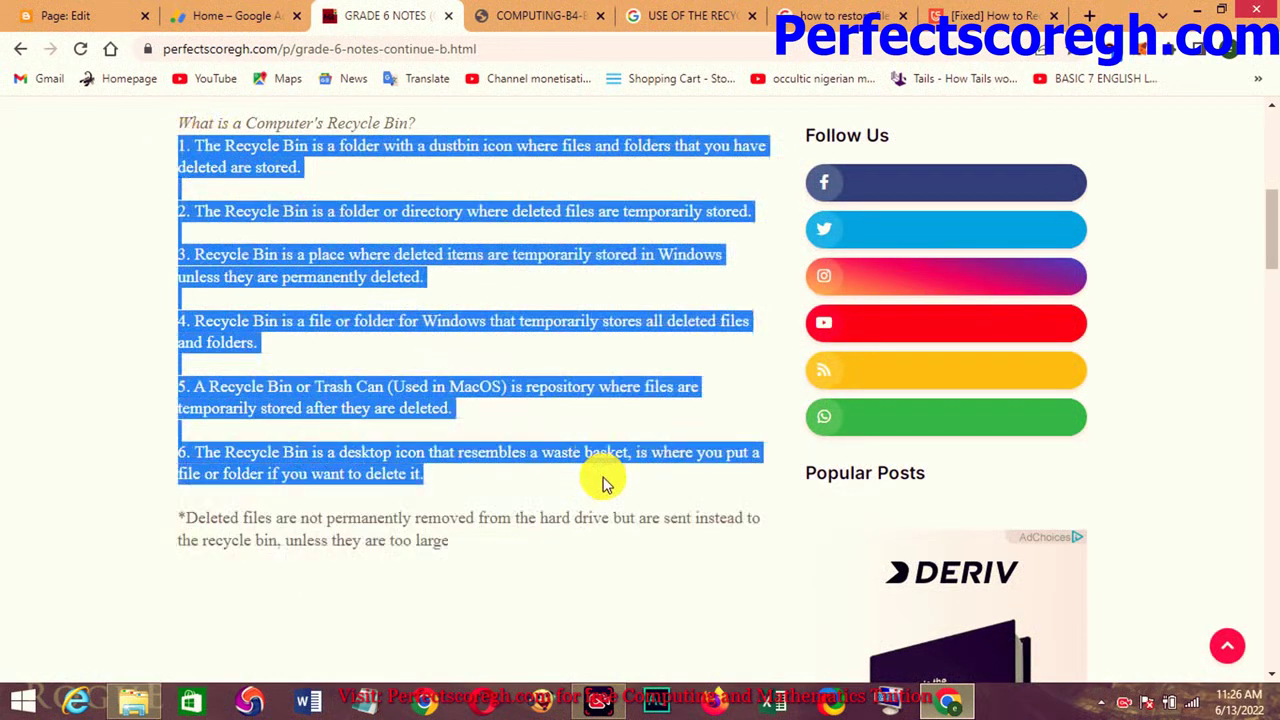
- Deselect the definitions and scroll down to 'How Files Are Deleted on Windows 10'
{"action": "scroll", "coordinate": [408, 366], "scroll_direction": "down", "scroll_amount": 2}
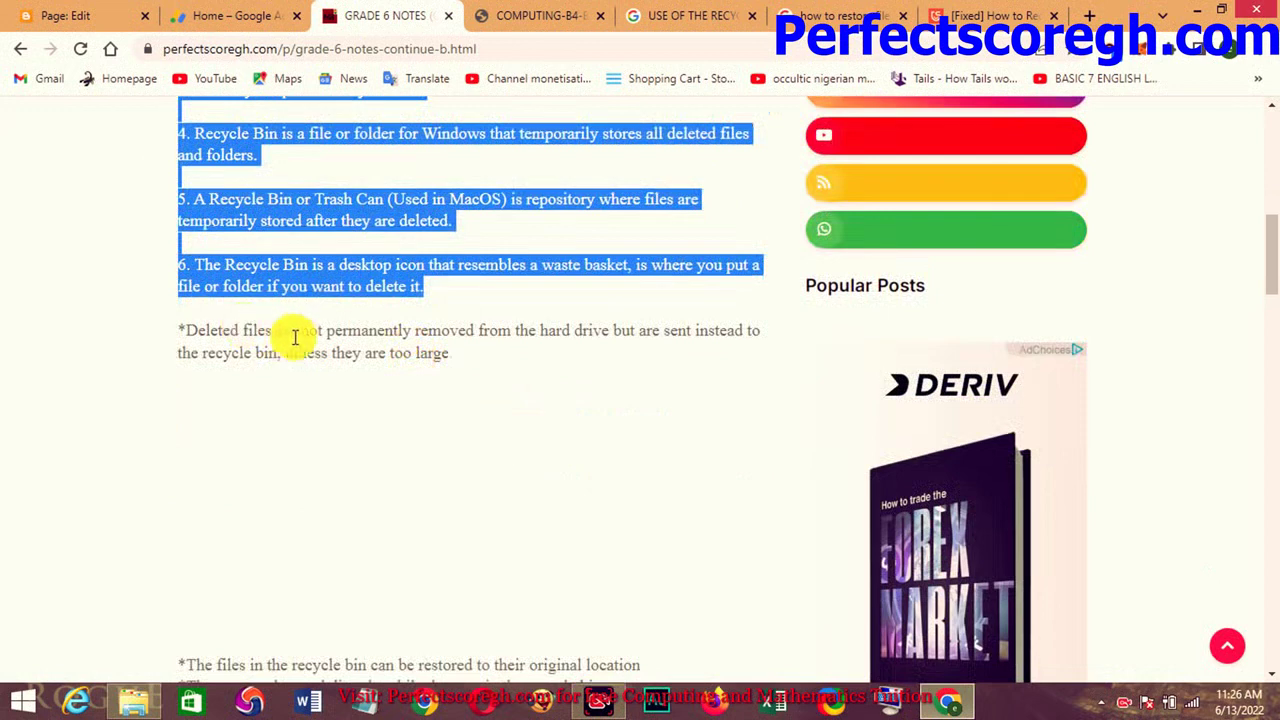
{"action": "left_click", "coordinate": [325, 340]}
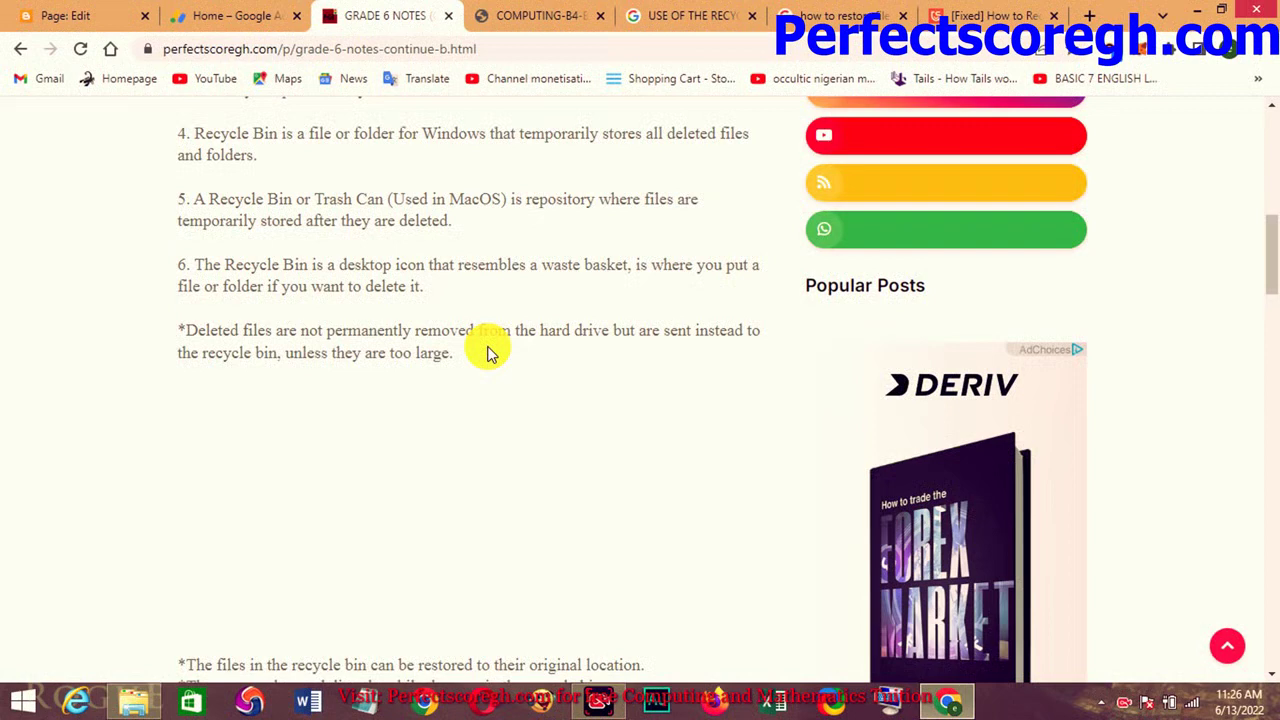
{"action": "scroll", "coordinate": [526, 414], "scroll_direction": "down", "scroll_amount": 3}
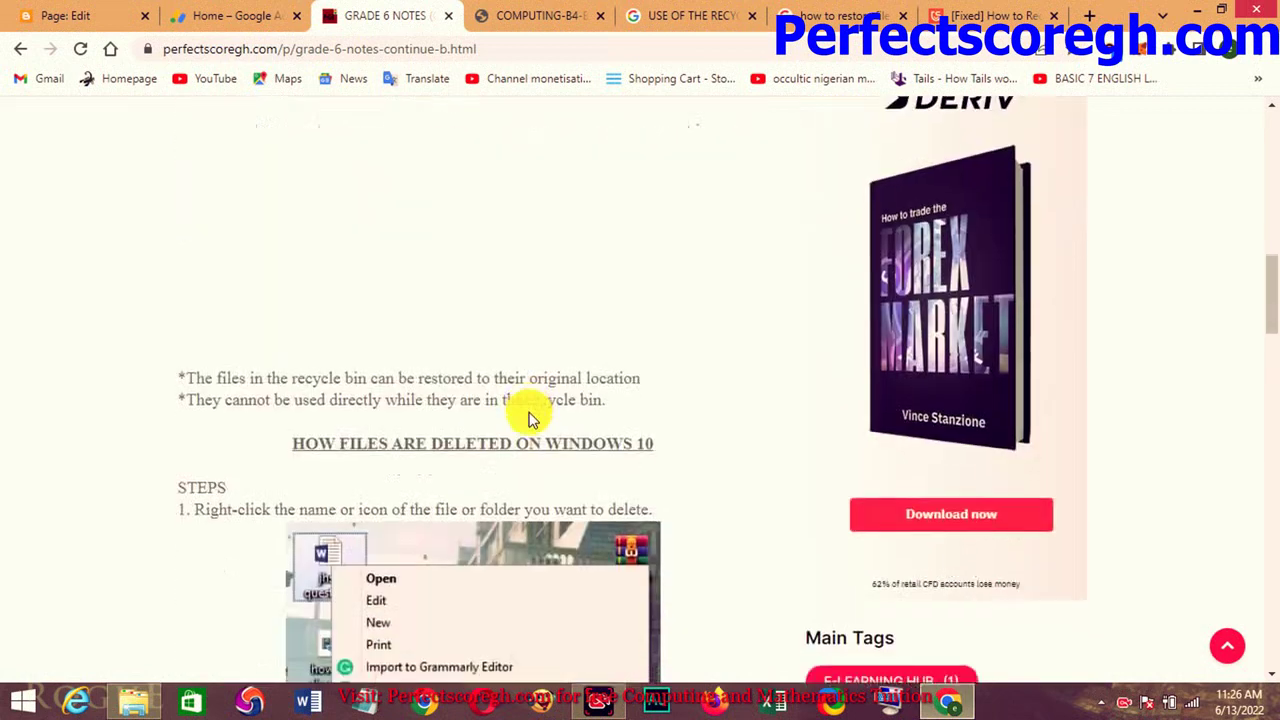
{"action": "scroll", "coordinate": [526, 414], "scroll_direction": "down", "scroll_amount": 2}
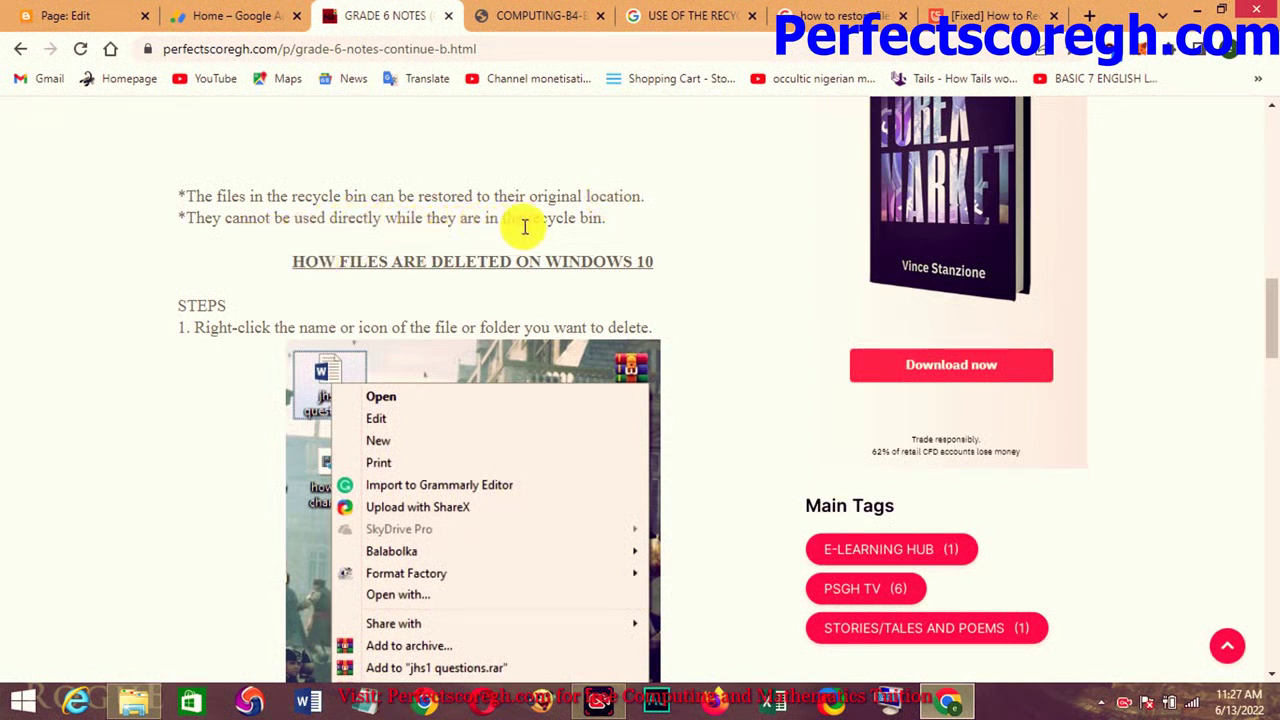
{"action": "left_click", "coordinate": [150, 700]}
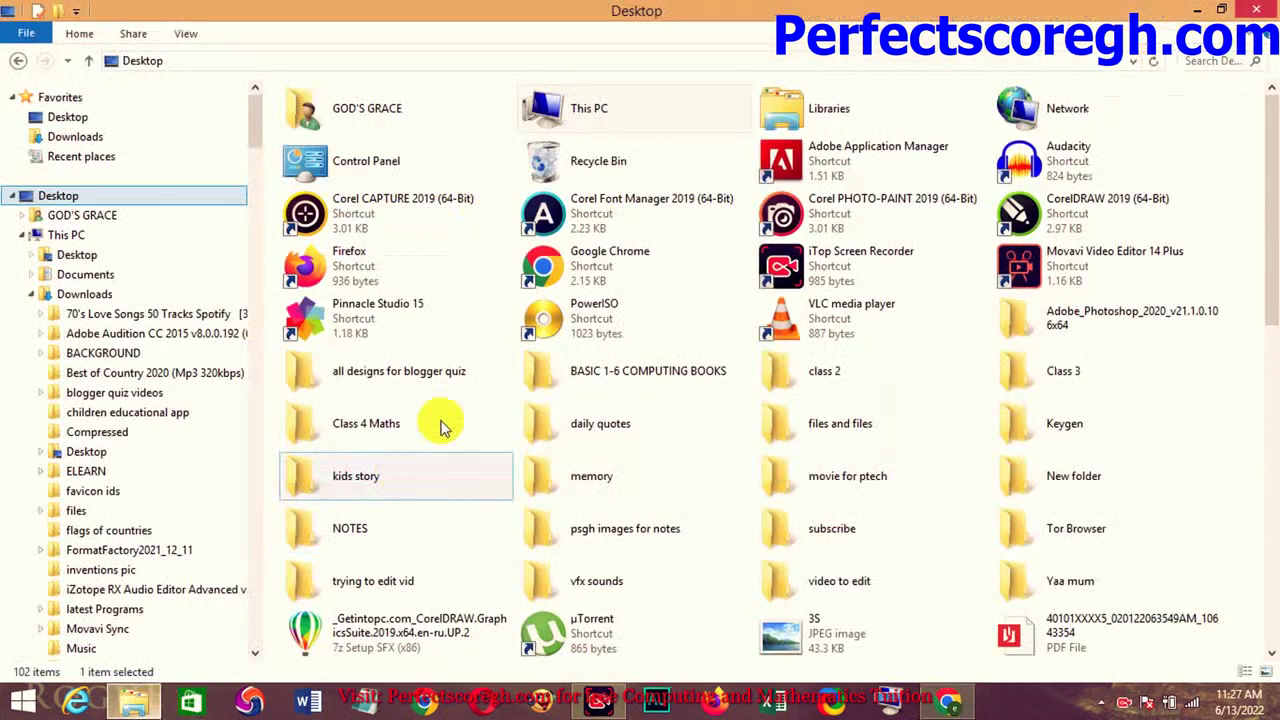
{"action": "left_click", "coordinate": [598, 162]}
{"action": "double_click", "coordinate": [598, 162]}
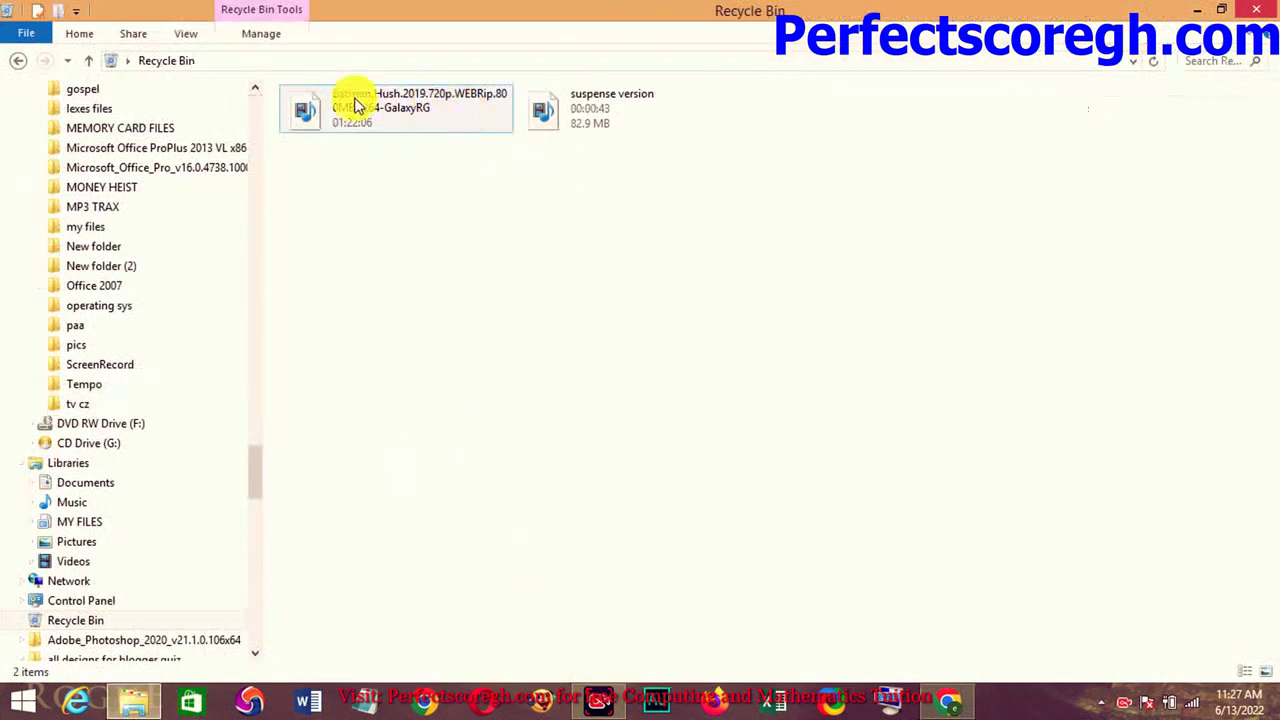
{"action": "right_click", "coordinate": [396, 115]}
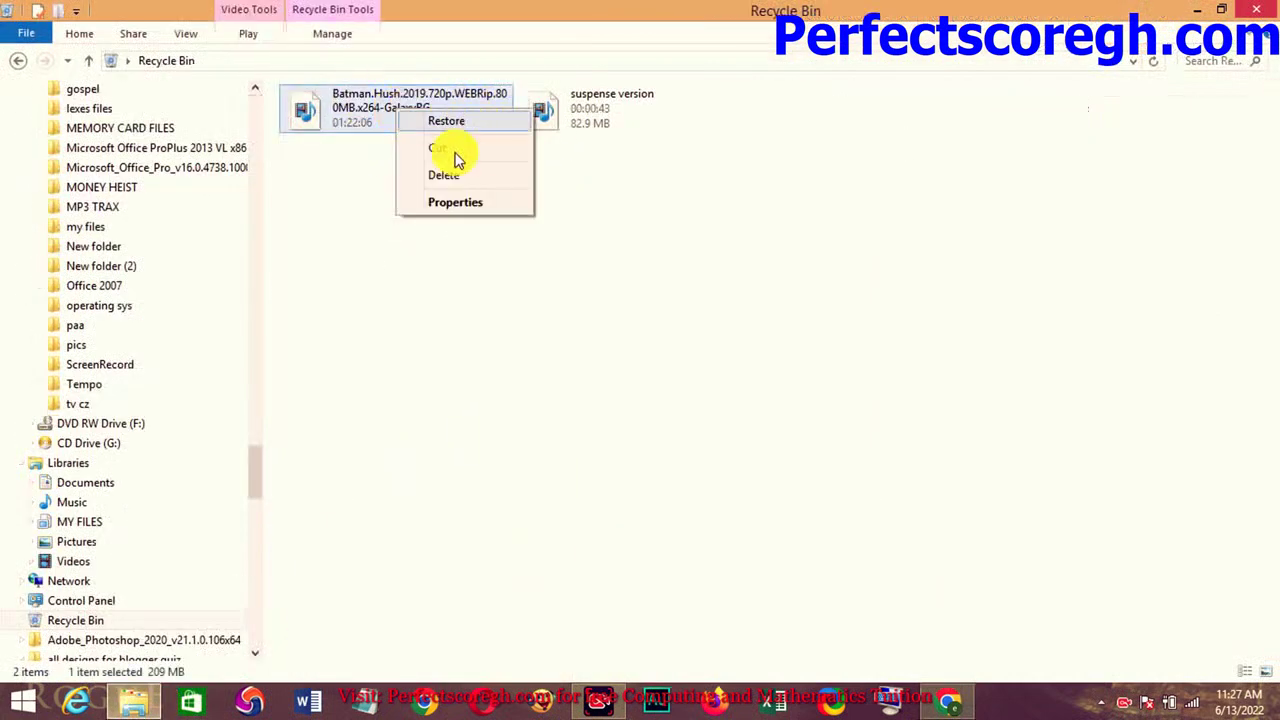
{"action": "left_click", "coordinate": [604, 172]}
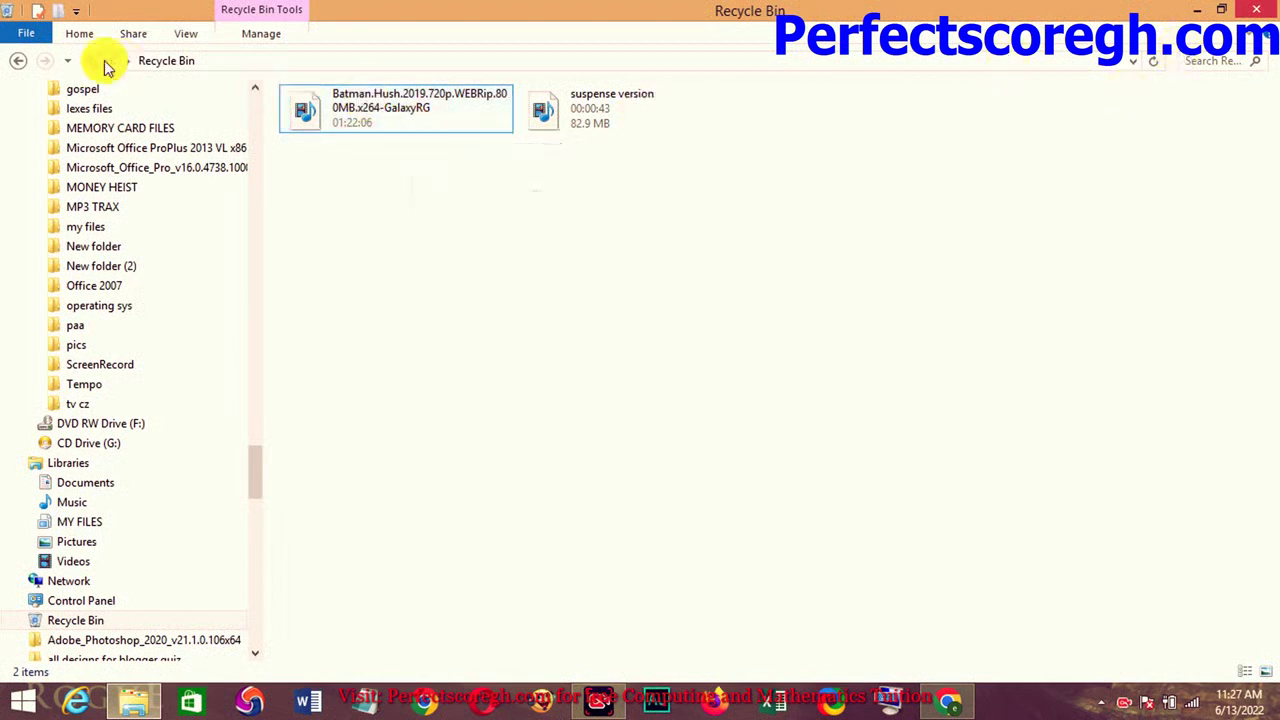
{"action": "left_click", "coordinate": [19, 61]}
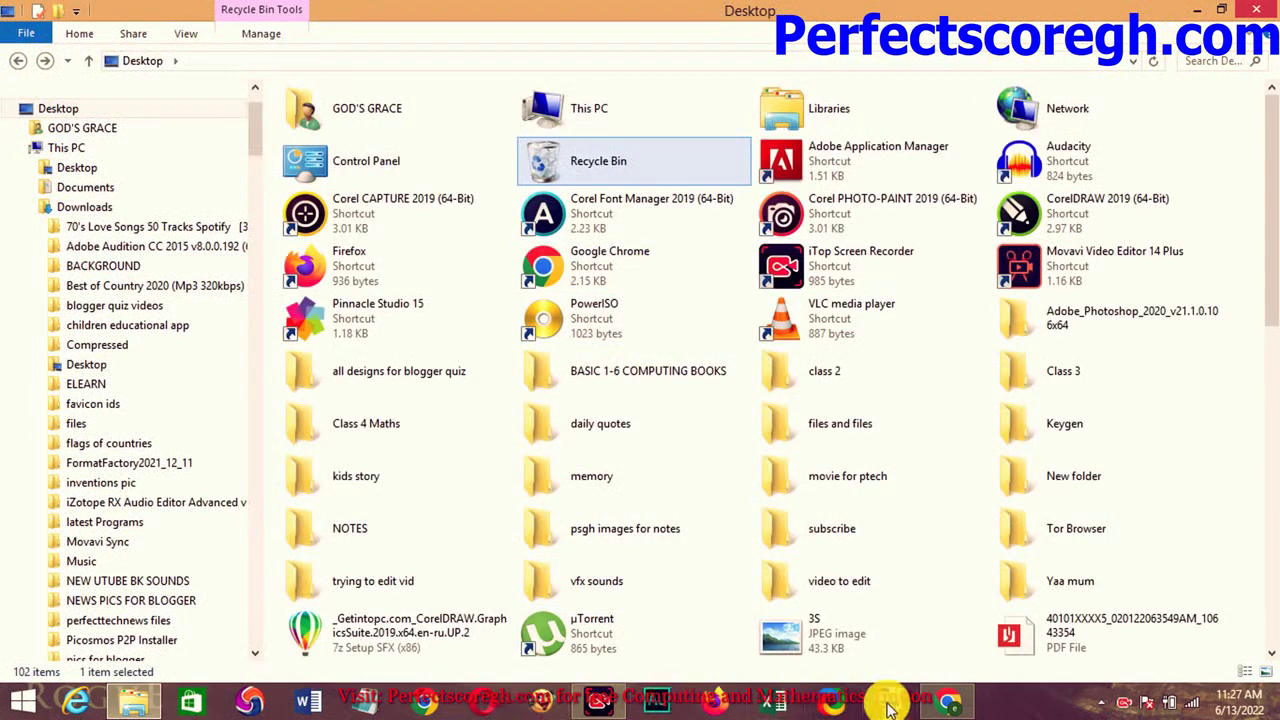
{"action": "left_click", "coordinate": [950, 700]}
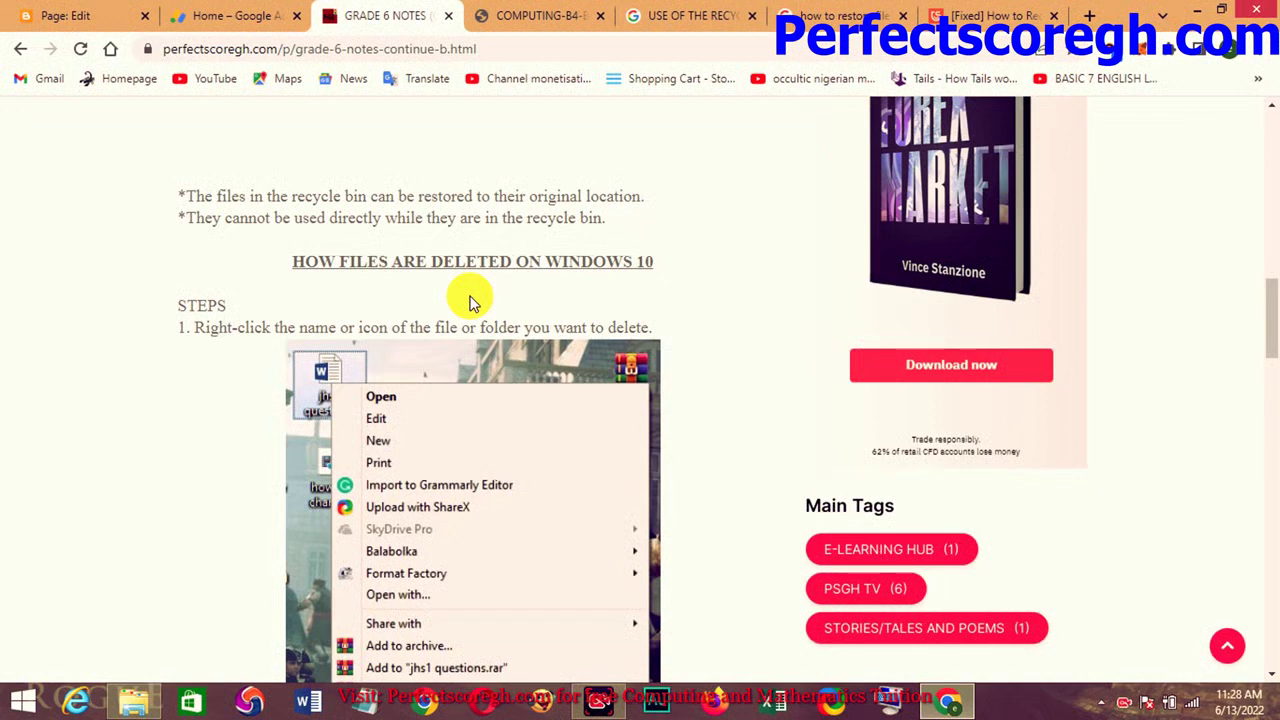
- Review the Windows 10 deletion steps and videos, then return to File Explorer's Desktop
{"action": "scroll", "coordinate": [473, 302], "scroll_direction": "down", "scroll_amount": 10}
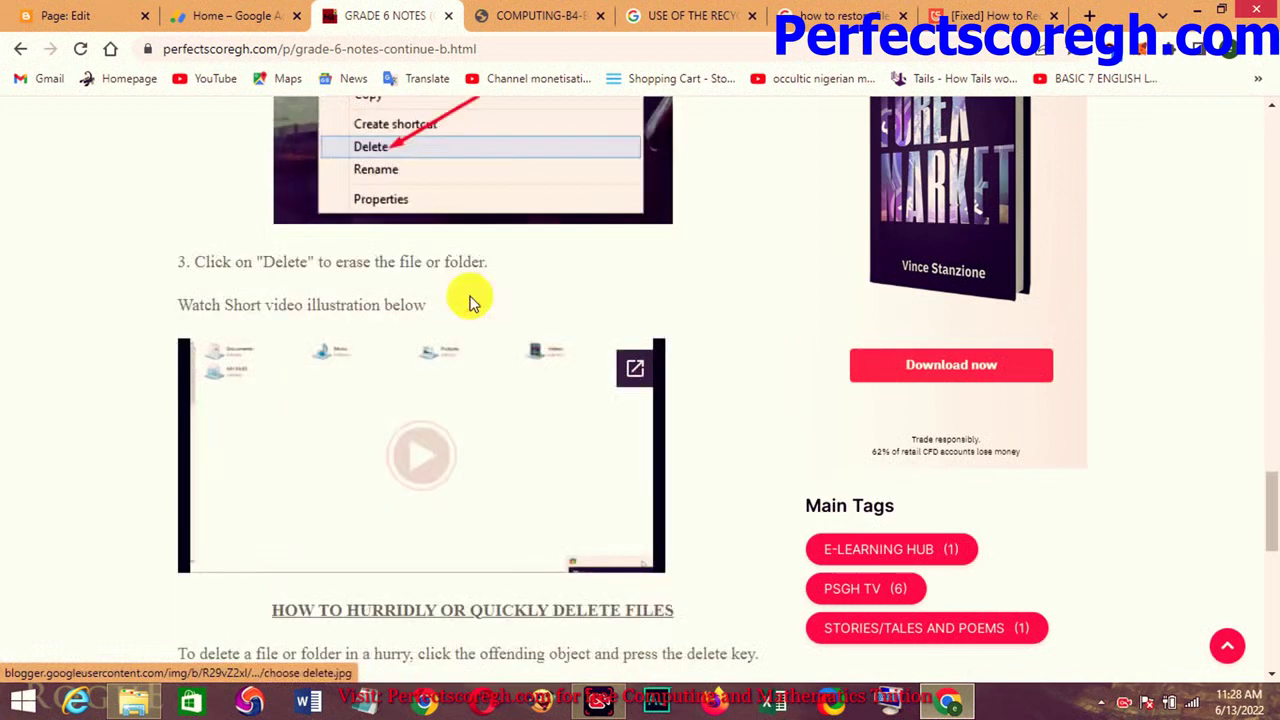
{"action": "scroll", "coordinate": [473, 302], "scroll_direction": "down", "scroll_amount": 5}
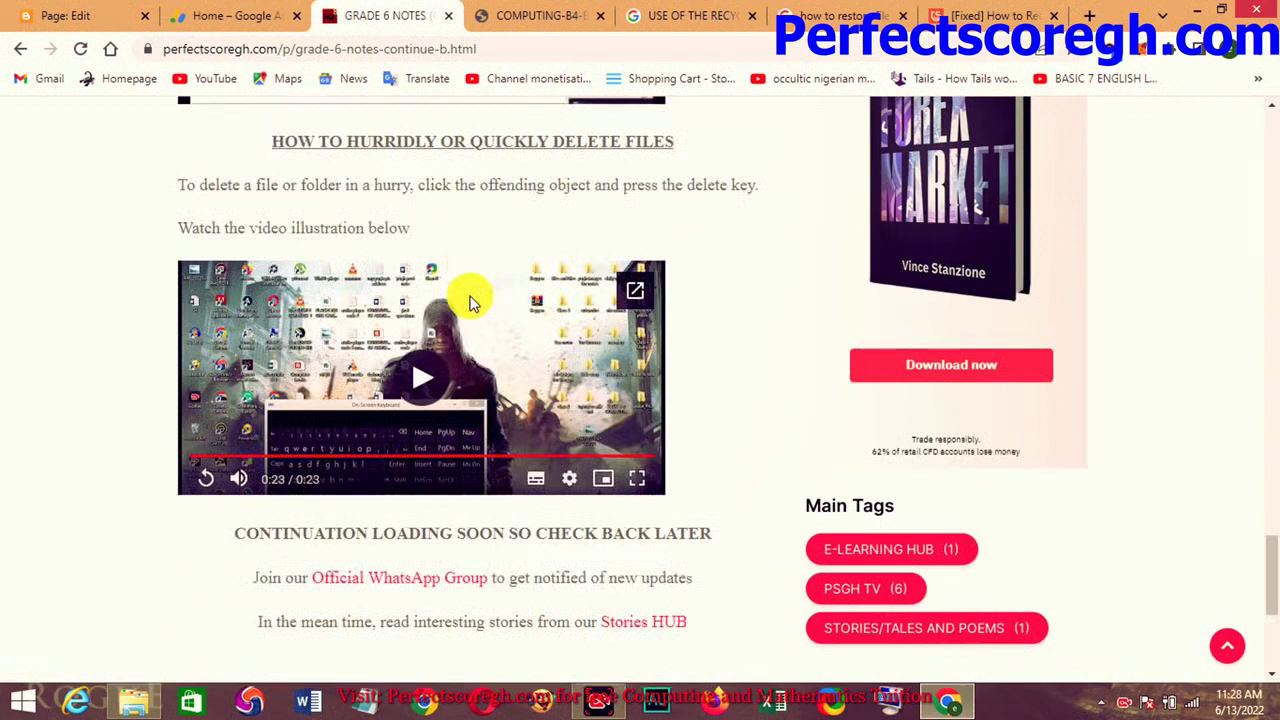
{"action": "scroll", "coordinate": [473, 302], "scroll_direction": "up", "scroll_amount": 15}
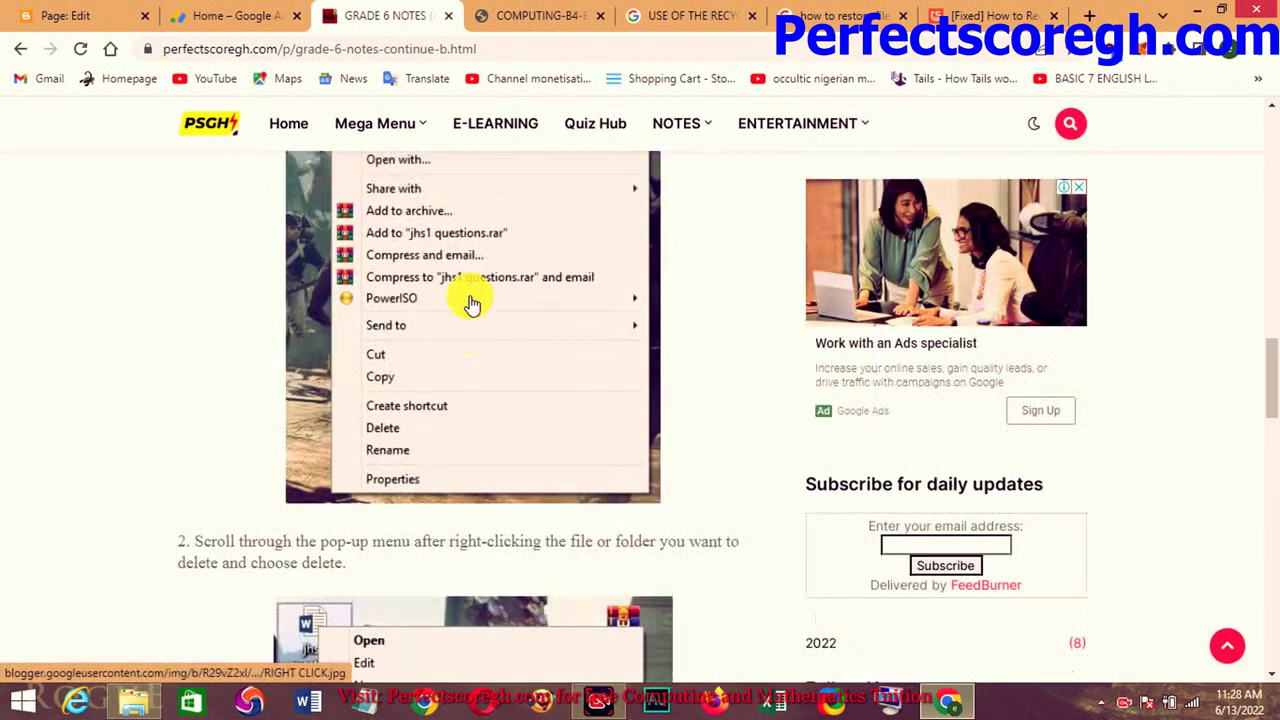
{"action": "scroll", "coordinate": [473, 302], "scroll_direction": "up", "scroll_amount": 6}
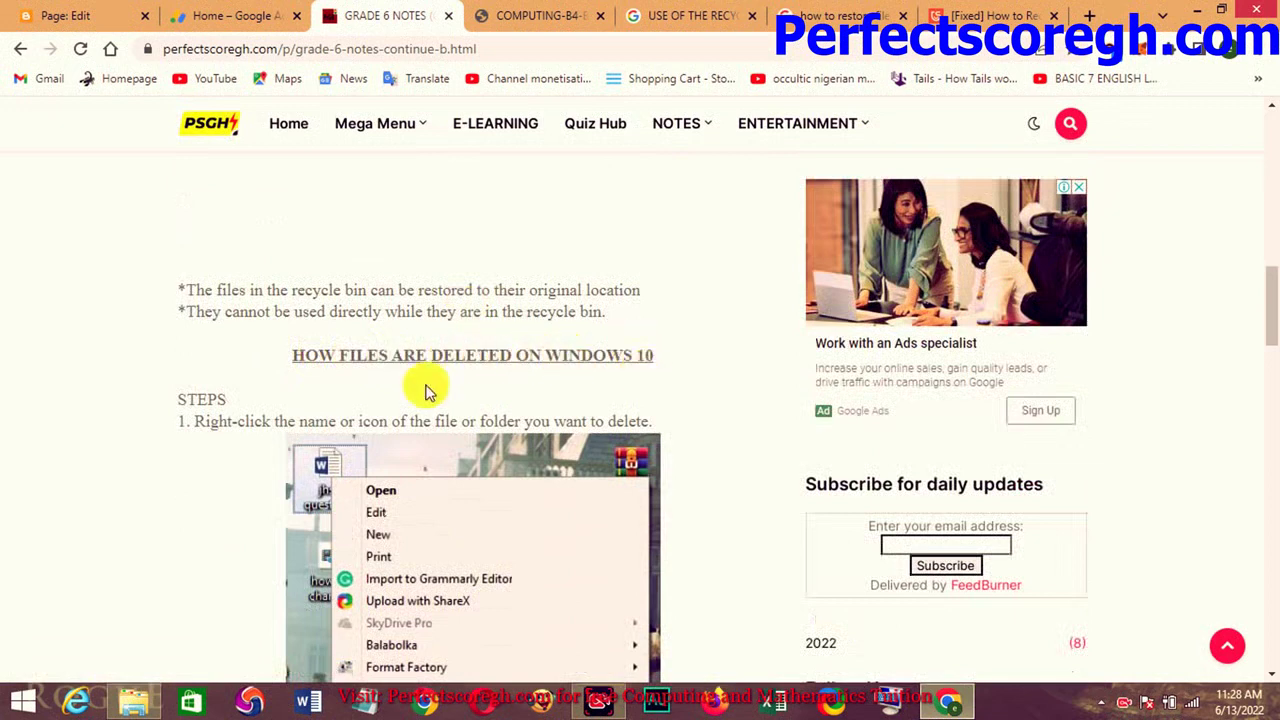
{"action": "scroll", "coordinate": [425, 390], "scroll_direction": "down", "scroll_amount": 2}
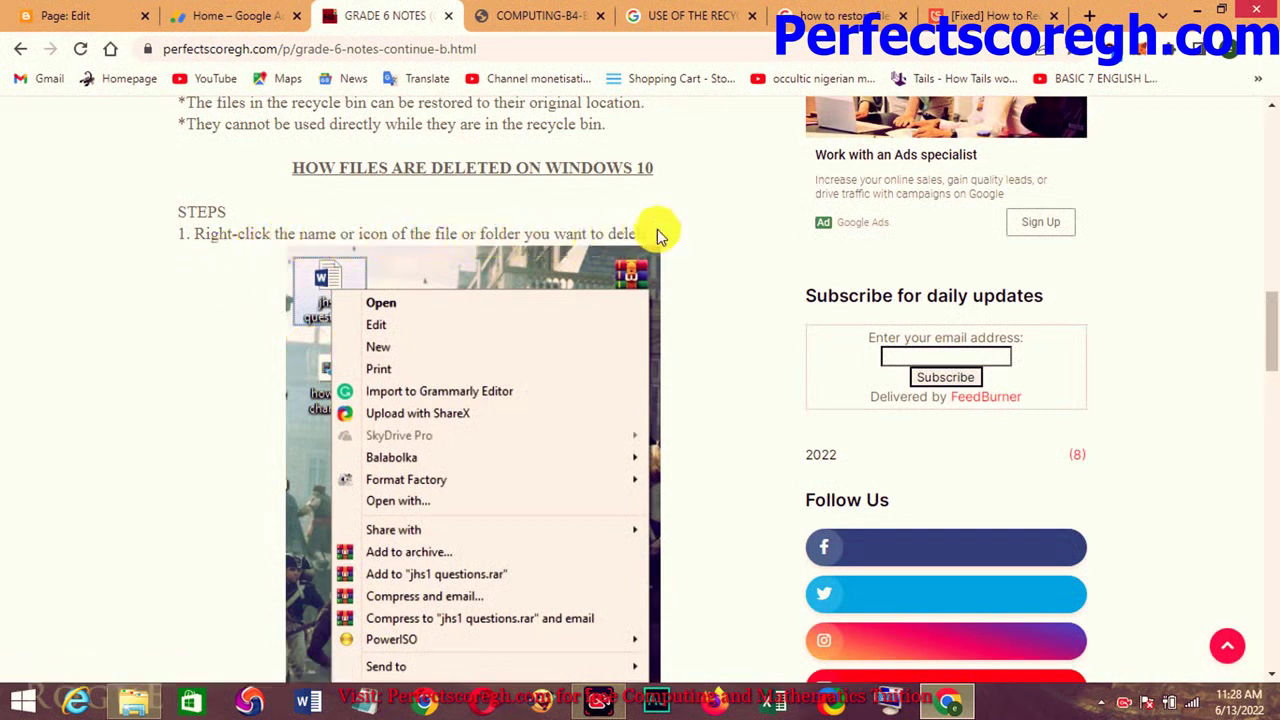
{"action": "left_click", "coordinate": [135, 700]}
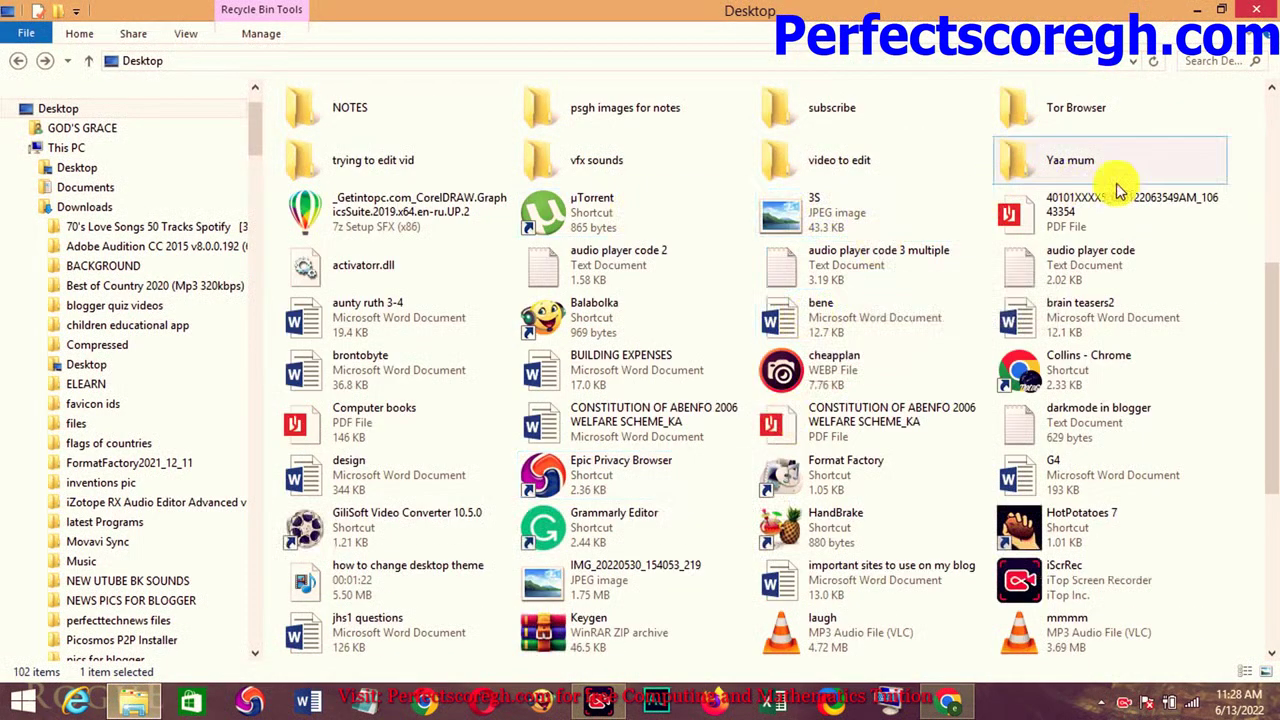
- Delete the PDF from the Desktop, check it in the Recycle Bin, then return to the notes
{"action": "right_click", "coordinate": [1060, 215]}
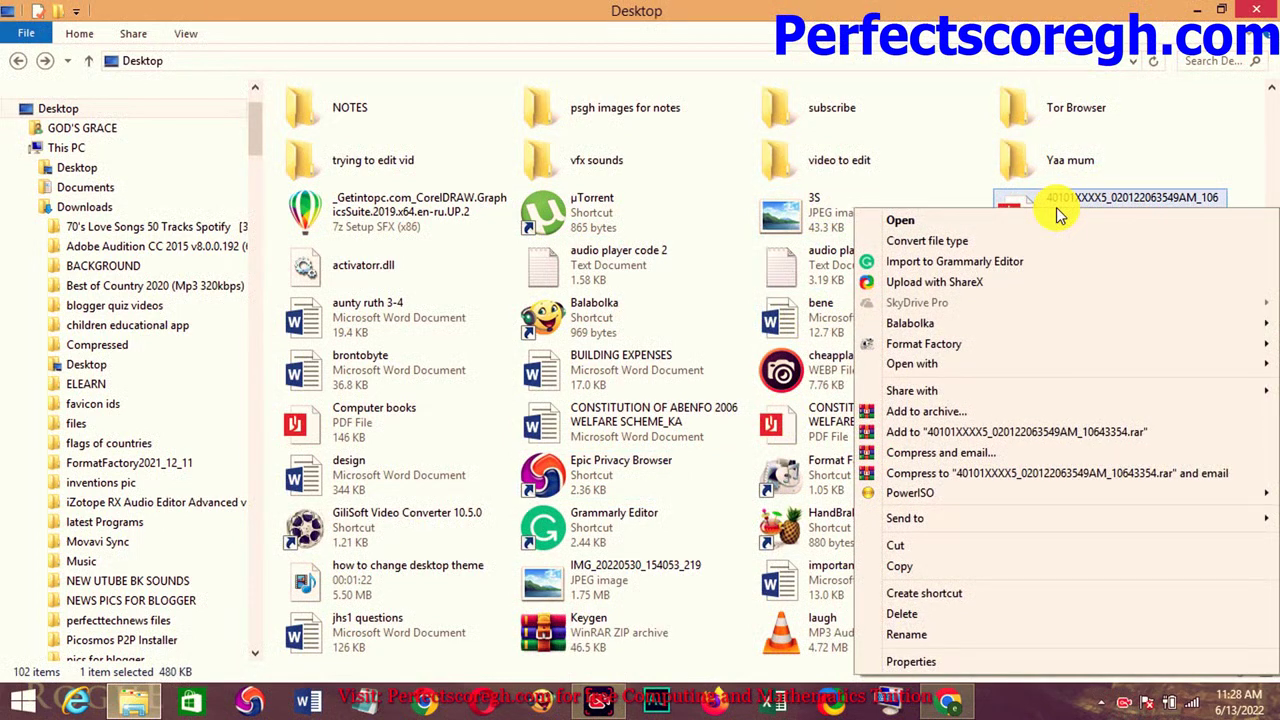
{"action": "left_click", "coordinate": [898, 612]}
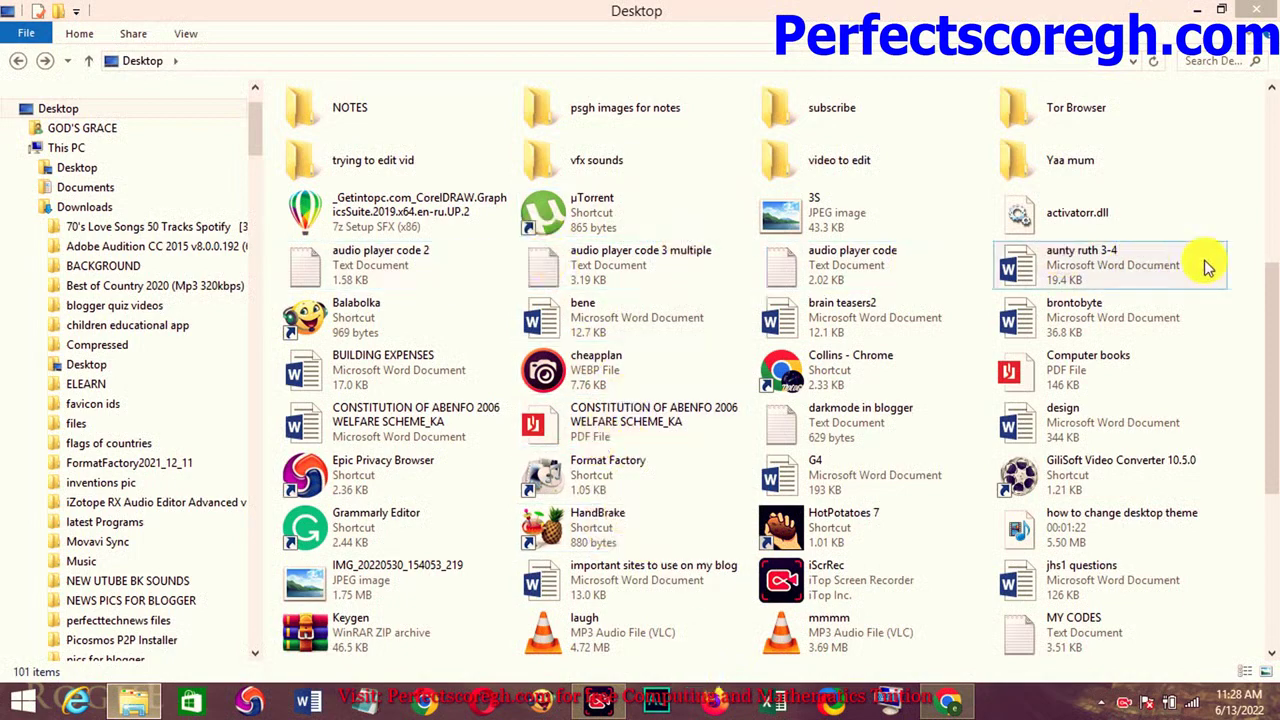
{"action": "left_click_drag", "start_coordinate": [1275, 297], "coordinate": [1271, 100]}
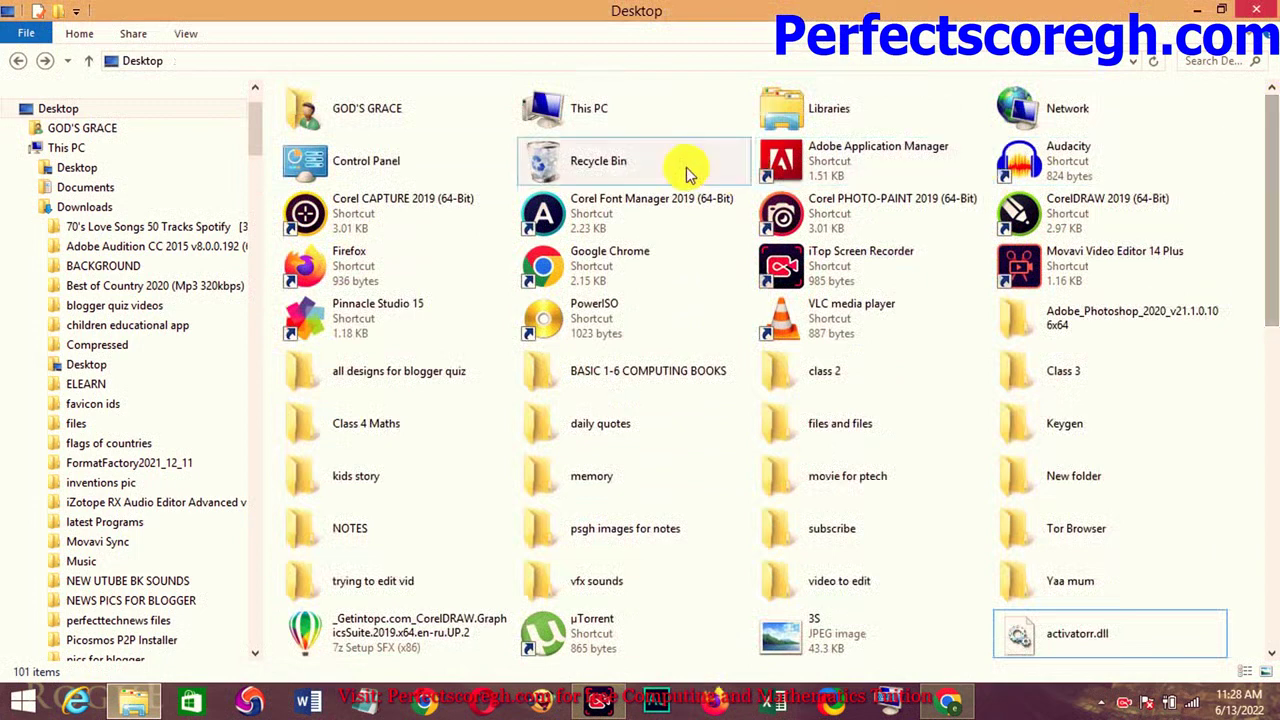
{"action": "double_click", "coordinate": [595, 168]}
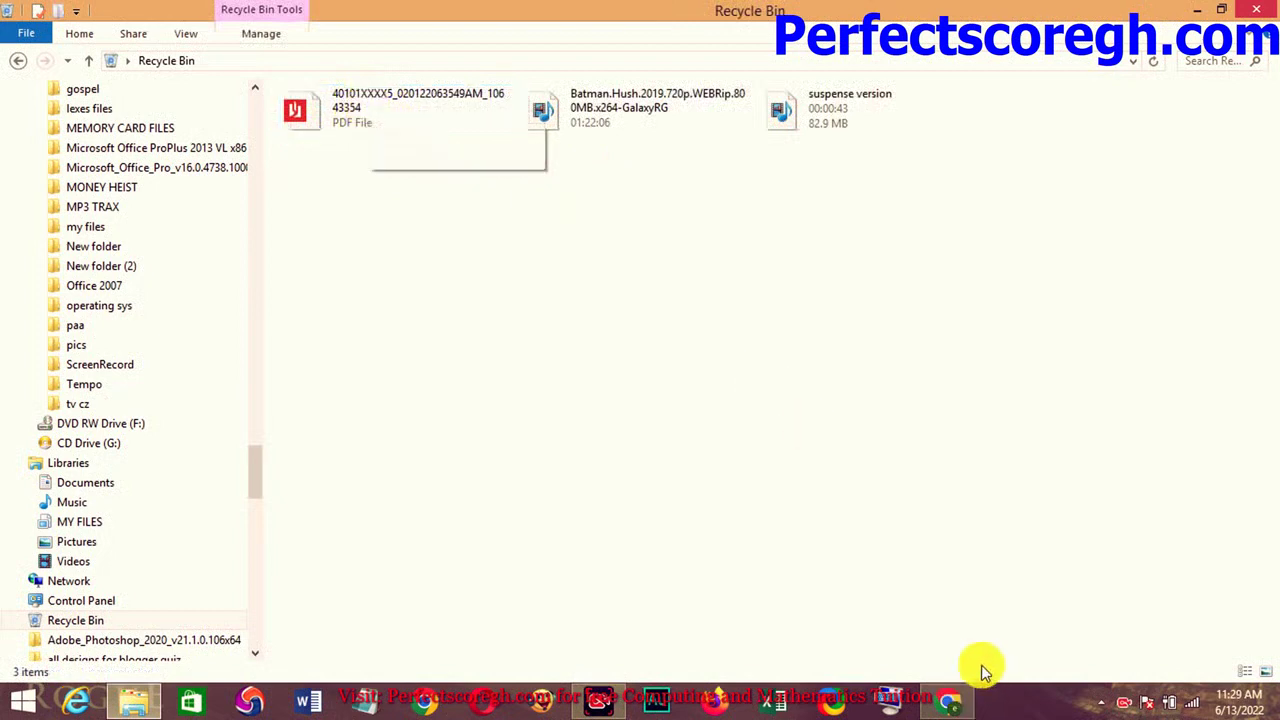
{"action": "left_click", "coordinate": [949, 700]}
- Read further down the file-deletion notes, then bring the Recycle Bin window back to the front
{"action": "scroll", "coordinate": [702, 482], "scroll_direction": "down", "scroll_amount": 2}
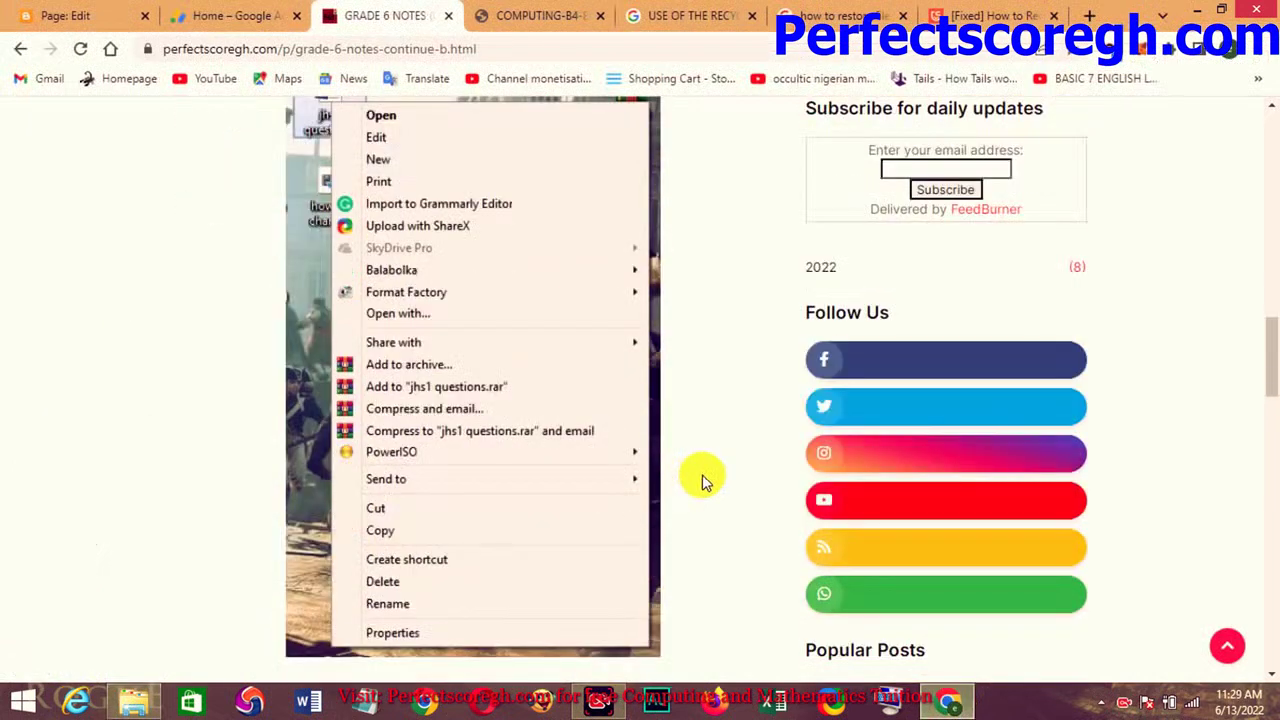
{"action": "scroll", "coordinate": [702, 482], "scroll_direction": "down", "scroll_amount": 5}
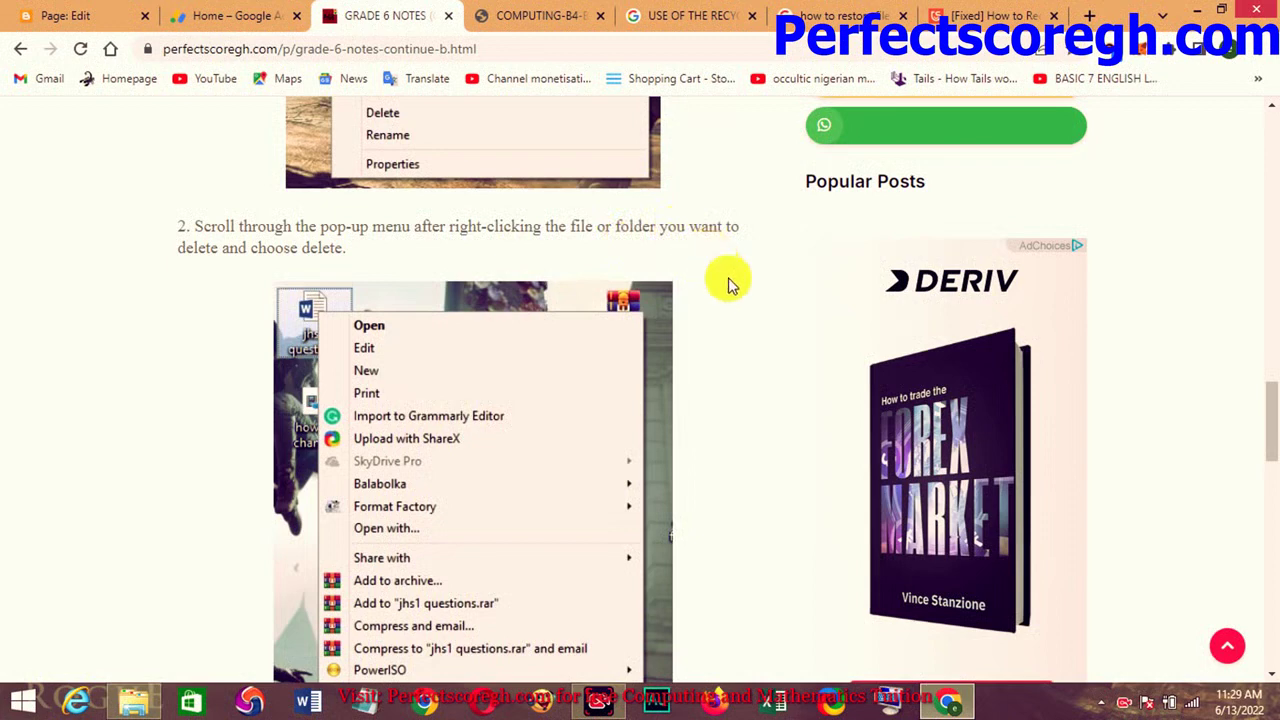
{"action": "scroll", "coordinate": [230, 442], "scroll_direction": "down", "scroll_amount": 3}
{"action": "scroll", "coordinate": [323, 463], "scroll_direction": "down", "scroll_amount": 4}
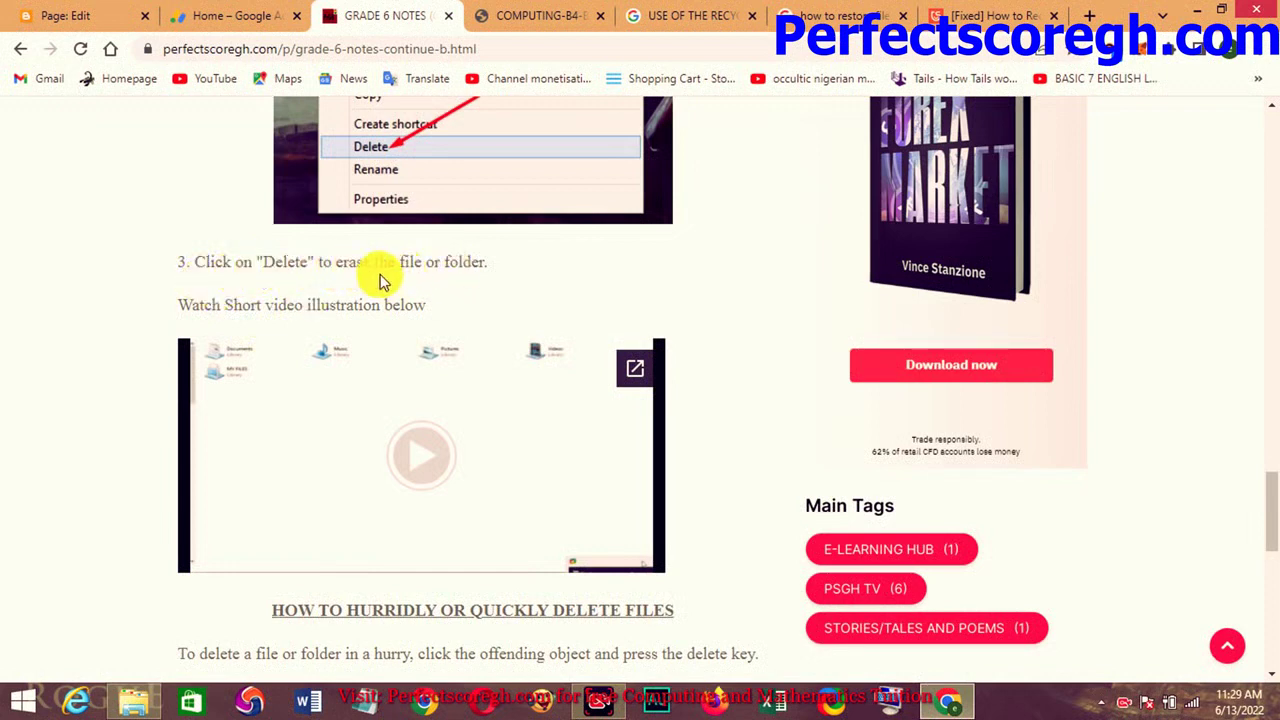
{"action": "scroll", "coordinate": [708, 423], "scroll_direction": "down", "scroll_amount": 3}
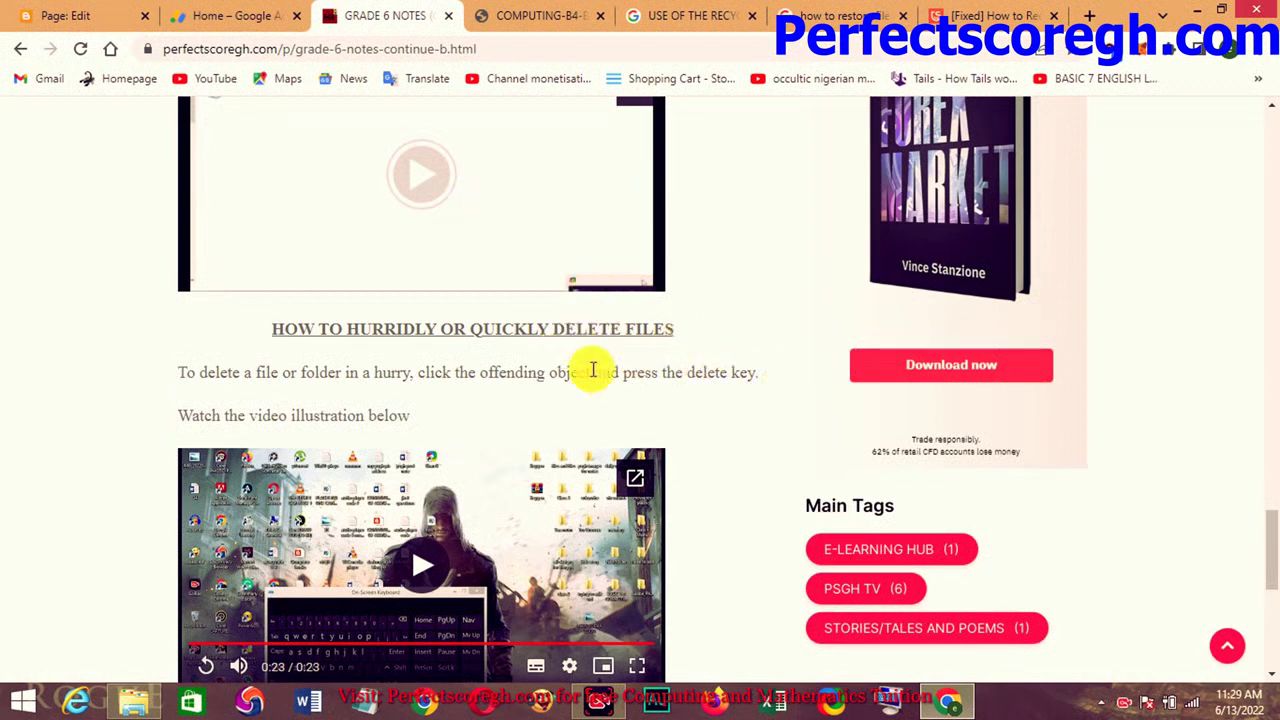
{"action": "left_click", "coordinate": [135, 700]}
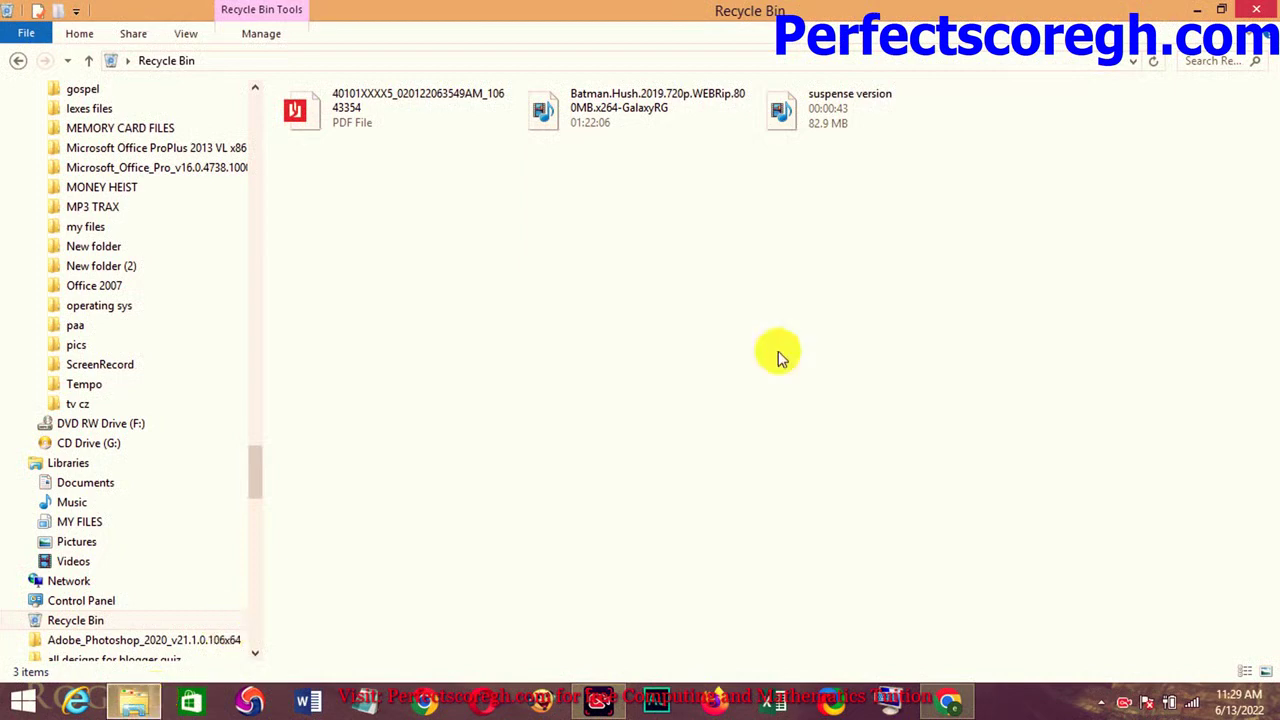
- Back in the Desktop folder, find the G4 Word document and delete it
{"action": "left_click", "coordinate": [19, 60]}
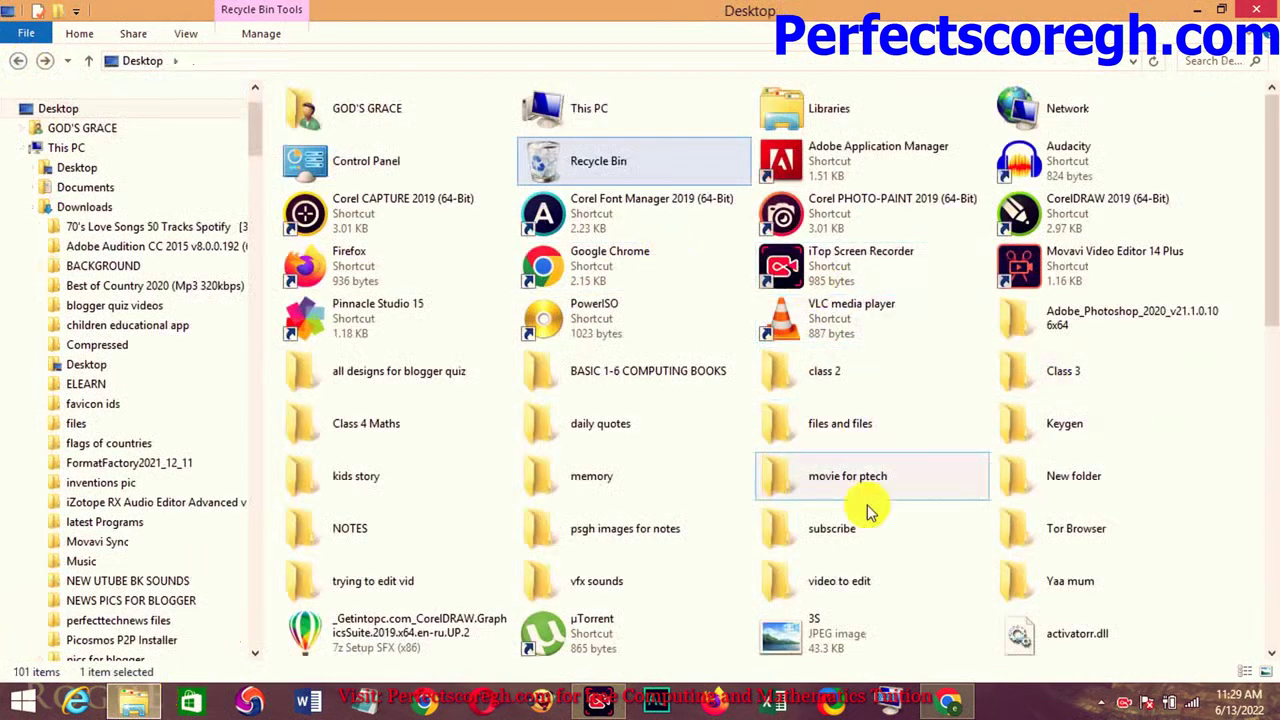
{"action": "scroll", "coordinate": [866, 508], "scroll_direction": "down", "scroll_amount": 3}
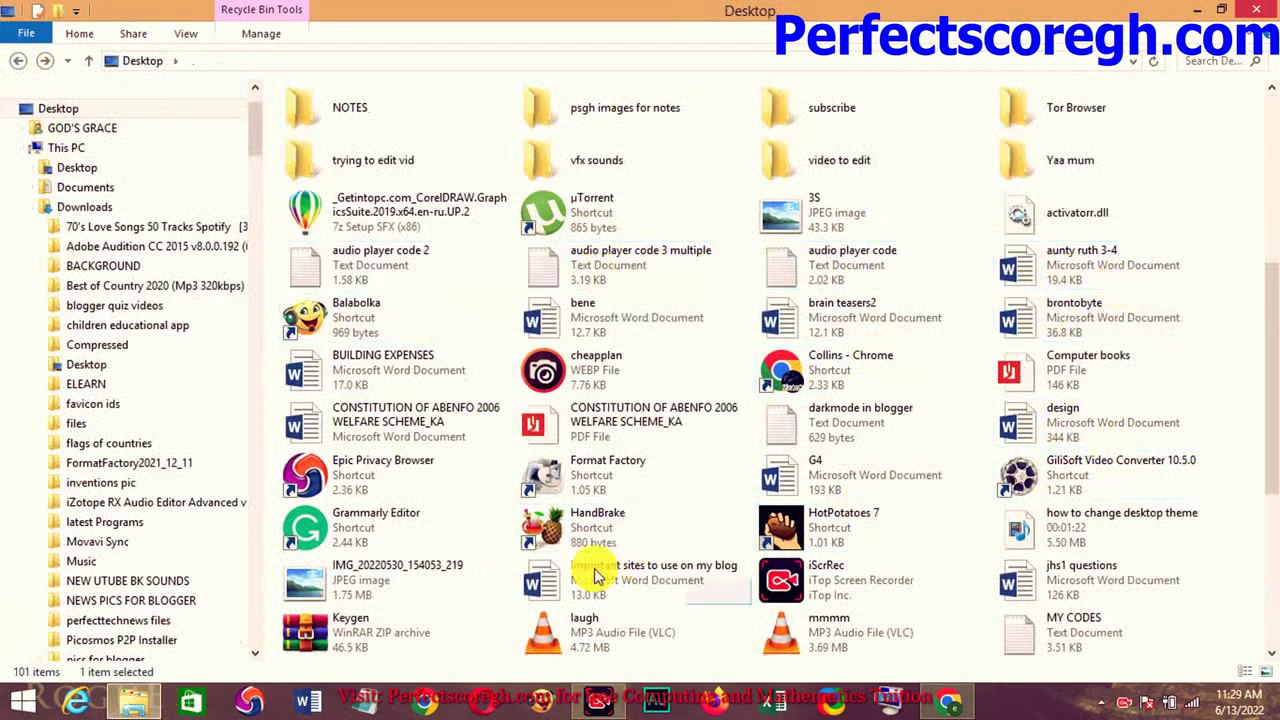
{"action": "scroll", "coordinate": [437, 590], "scroll_direction": "down", "scroll_amount": 1}
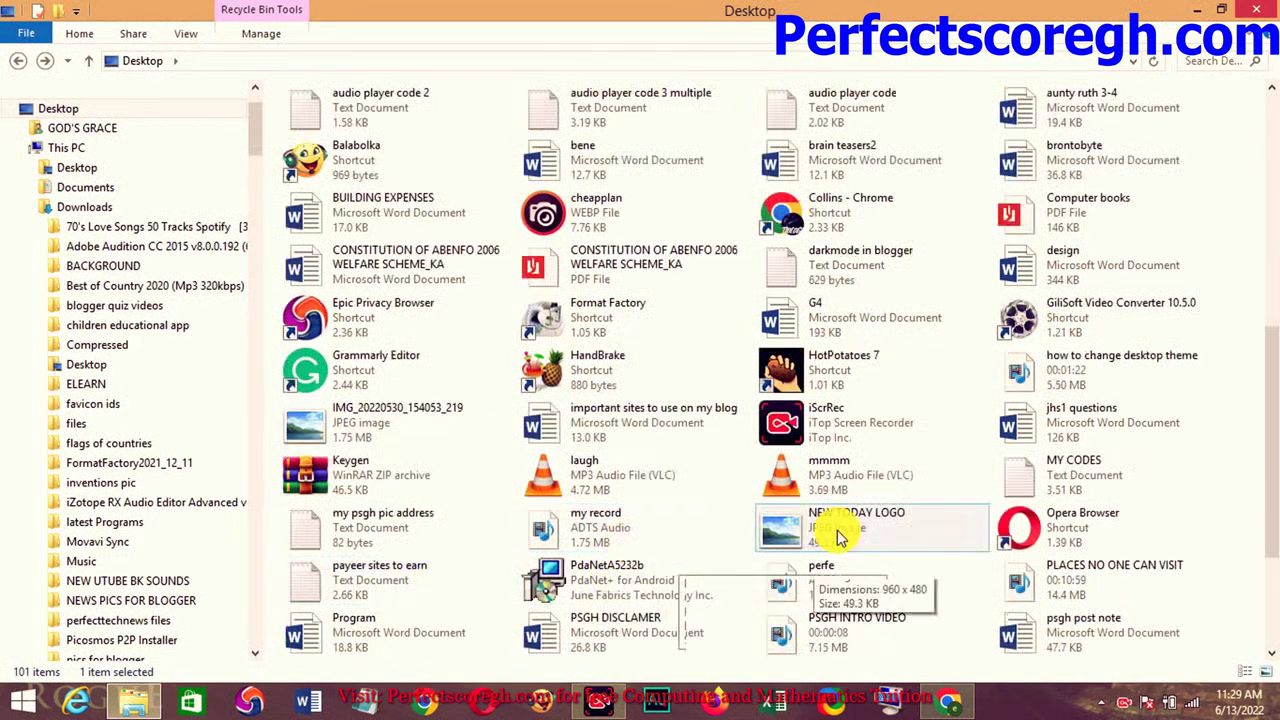
{"action": "scroll", "coordinate": [921, 512], "scroll_direction": "down", "scroll_amount": 1}
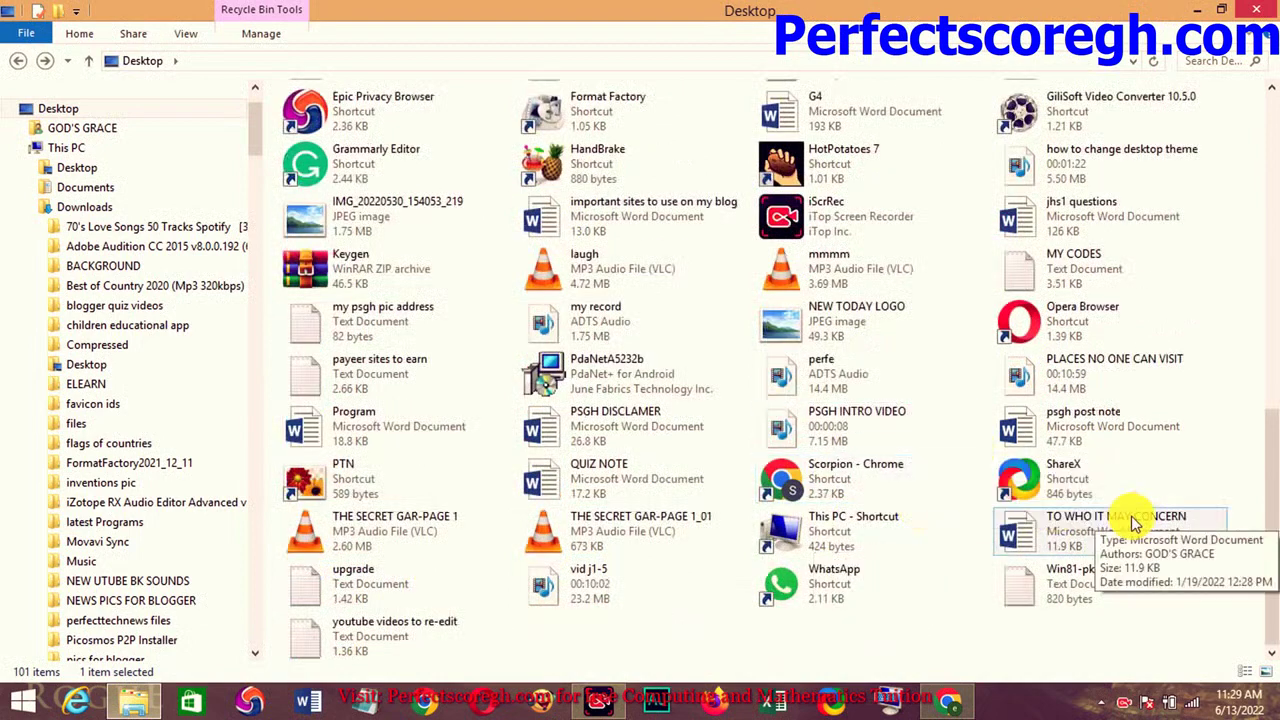
{"action": "left_click", "coordinate": [1050, 592]}
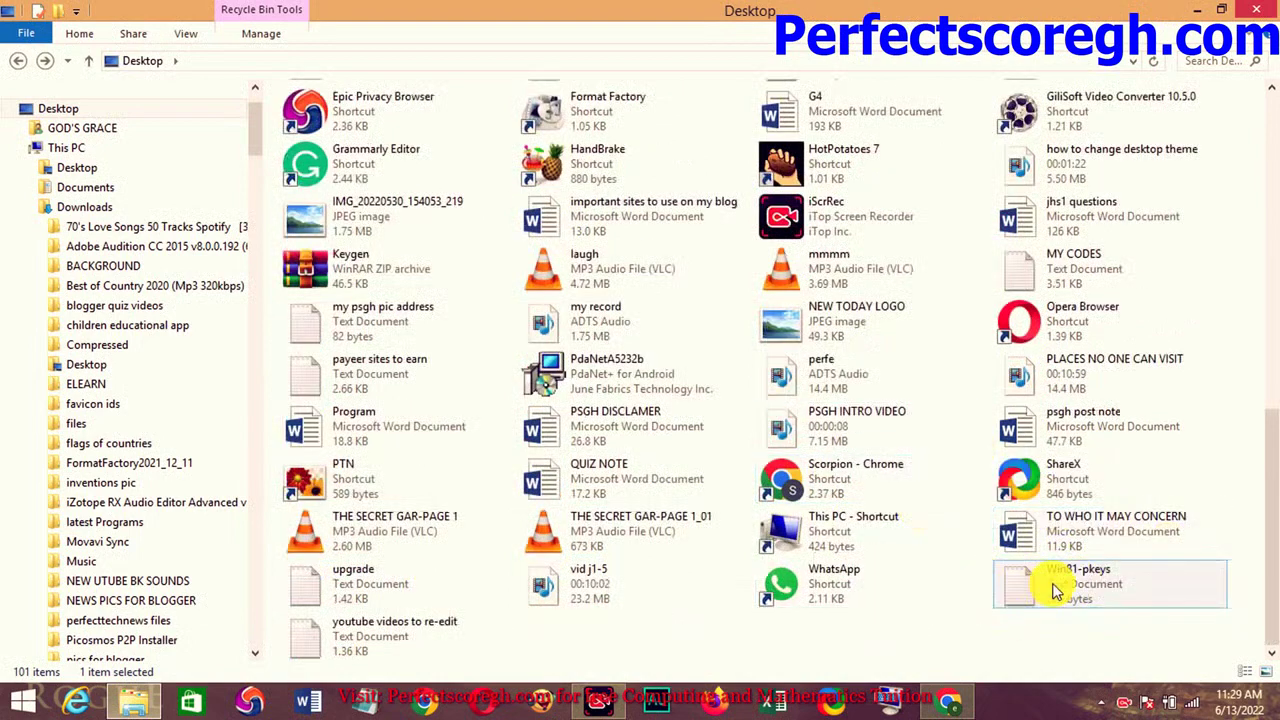
{"action": "left_click", "coordinate": [758, 608]}
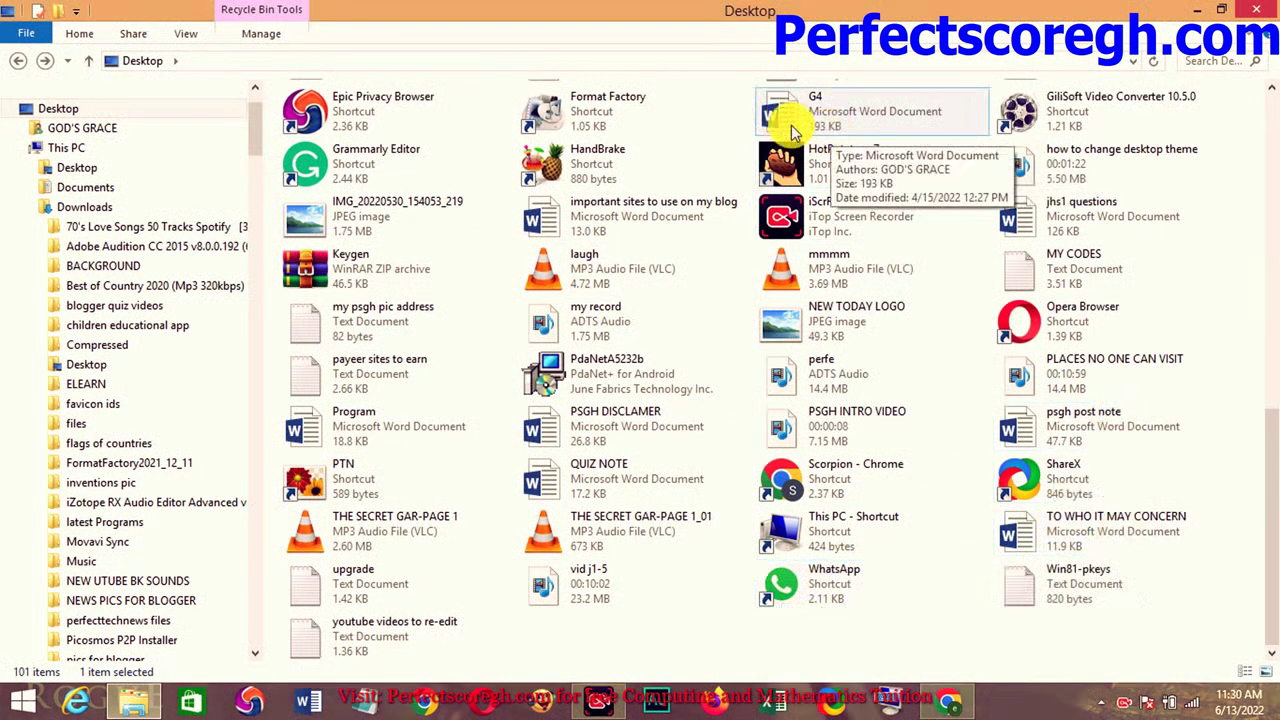
{"action": "scroll", "coordinate": [830, 222], "scroll_direction": "up", "scroll_amount": 1}
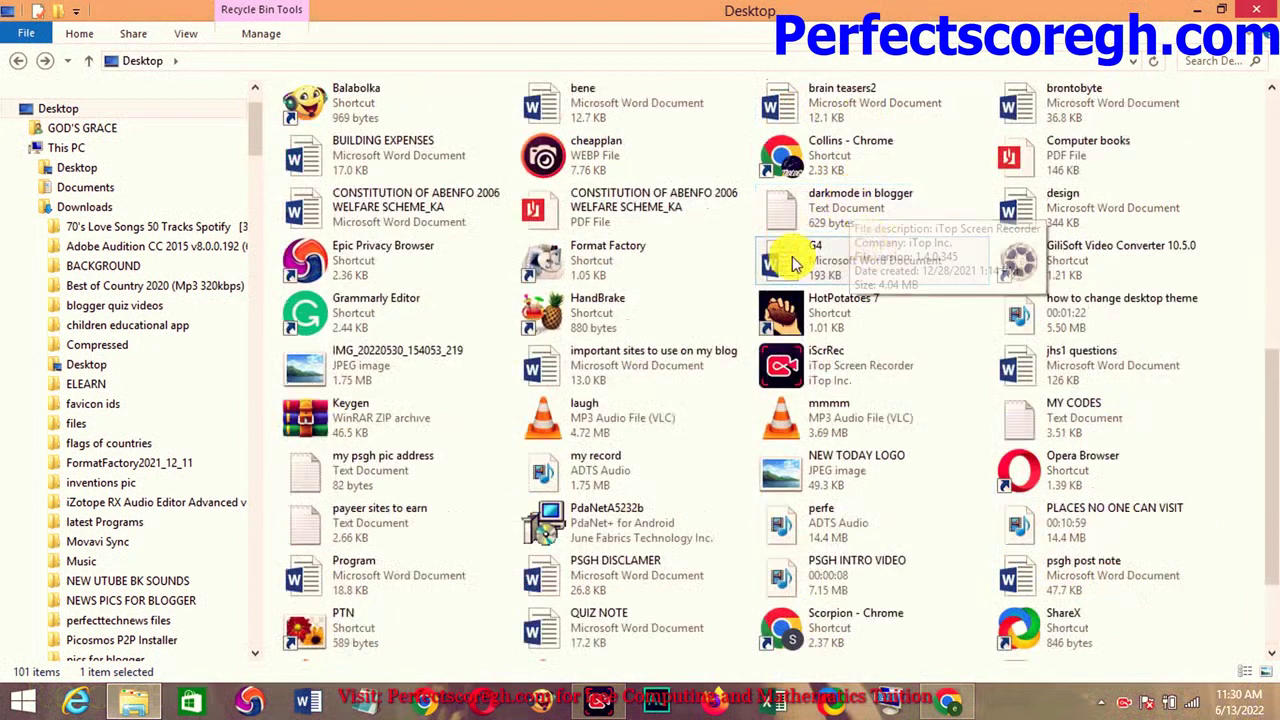
{"action": "left_click", "coordinate": [805, 262]}
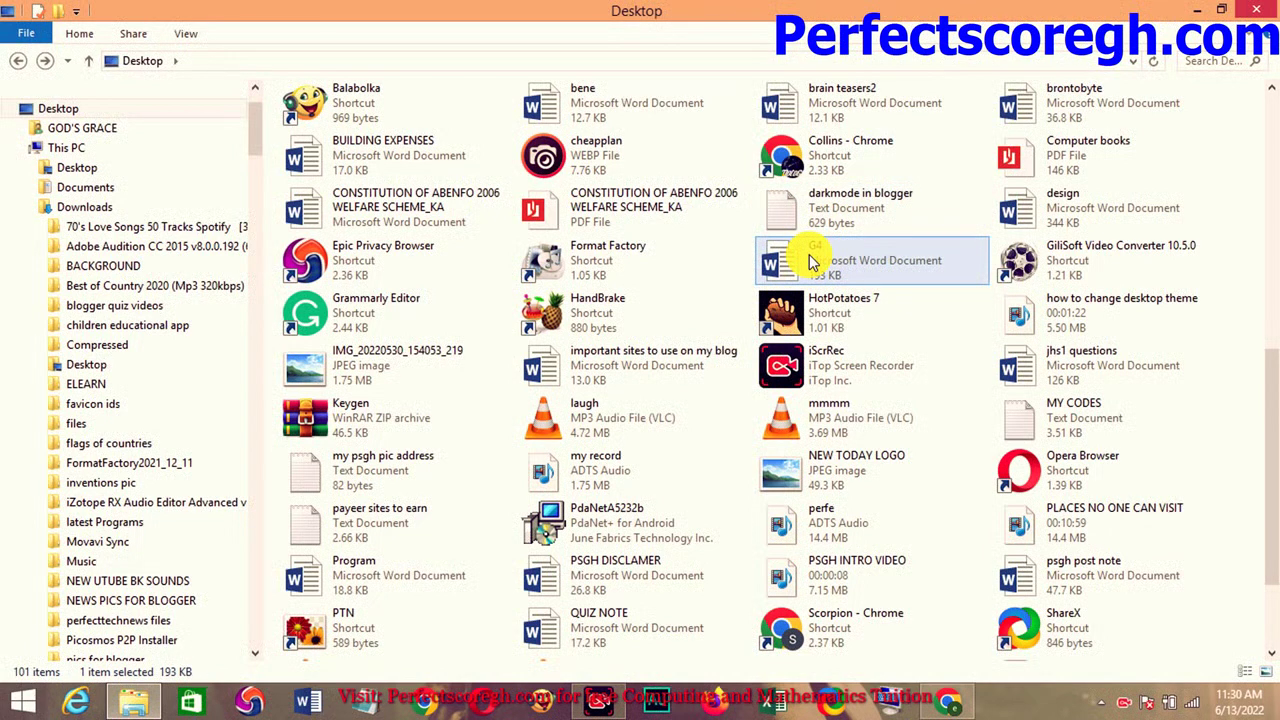
{"action": "key", "text": "Delete"}
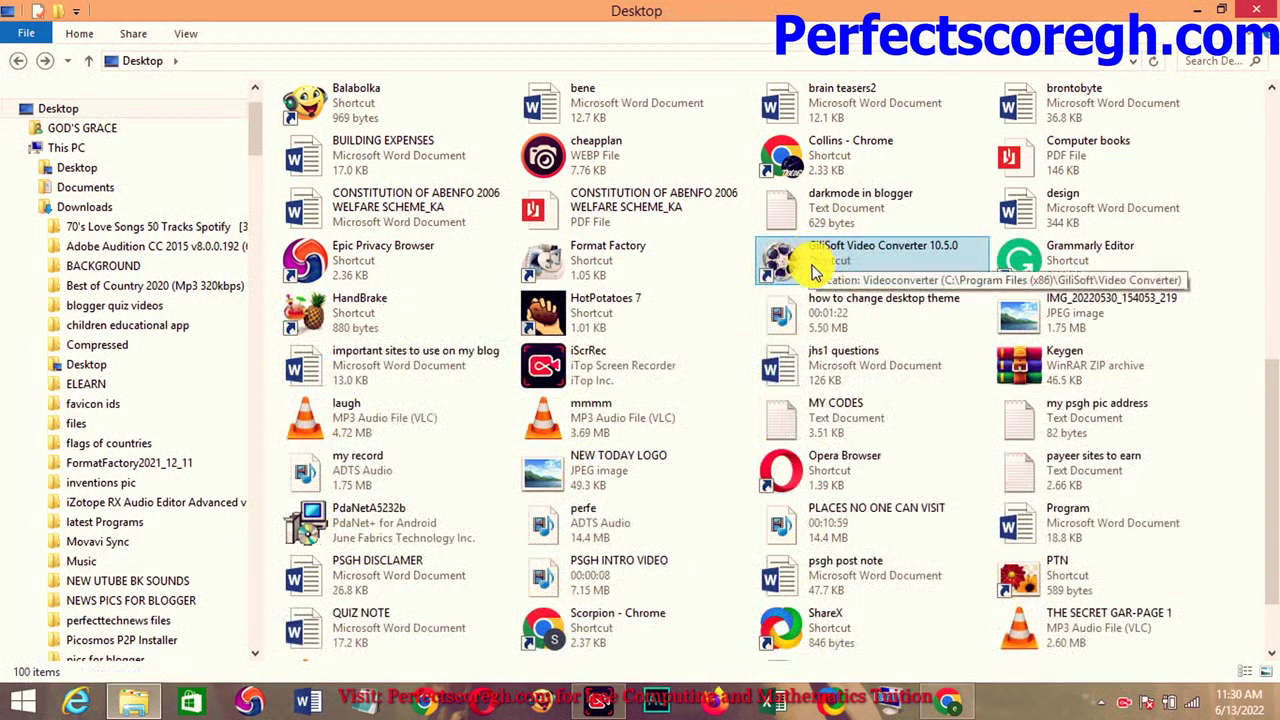
- Scroll to the four restore-from-Recycle-Bin steps, then switch to the 'Page: Edit' Blogger tab
{"action": "left_click", "coordinate": [948, 703]}
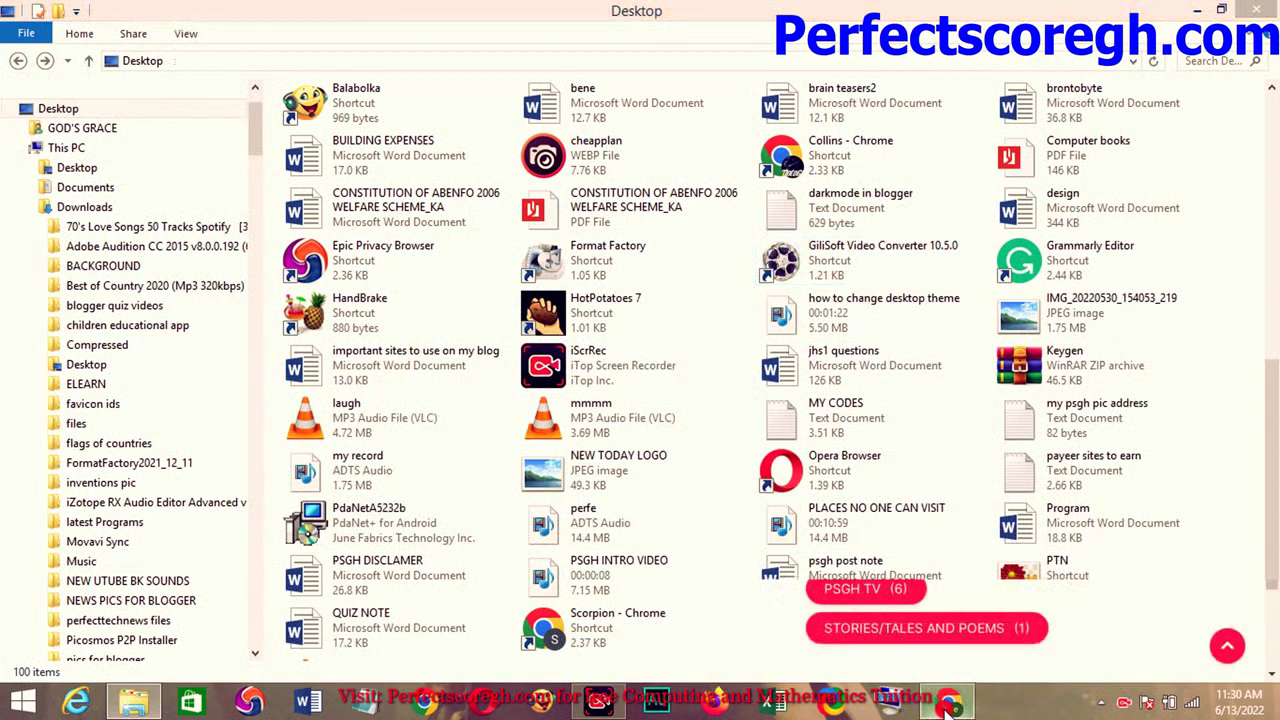
{"action": "scroll", "coordinate": [567, 600], "scroll_direction": "down", "scroll_amount": 3}
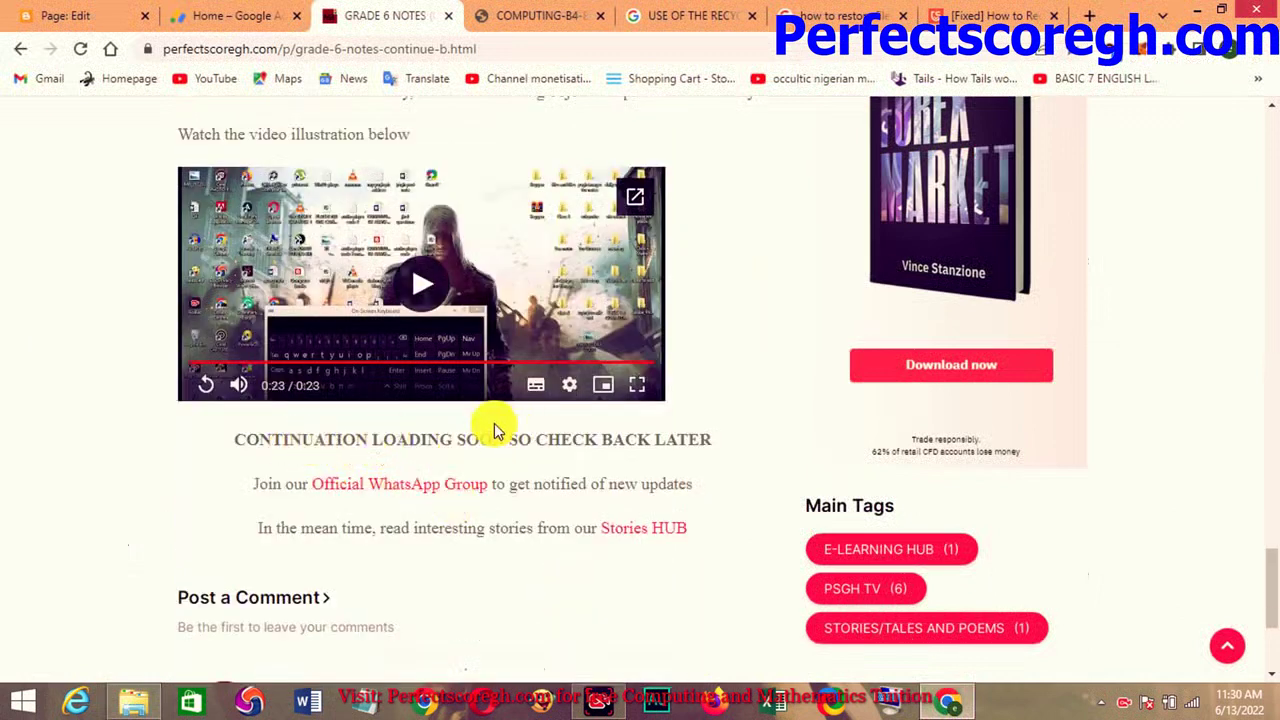
{"action": "left_click", "coordinate": [45, 15]}
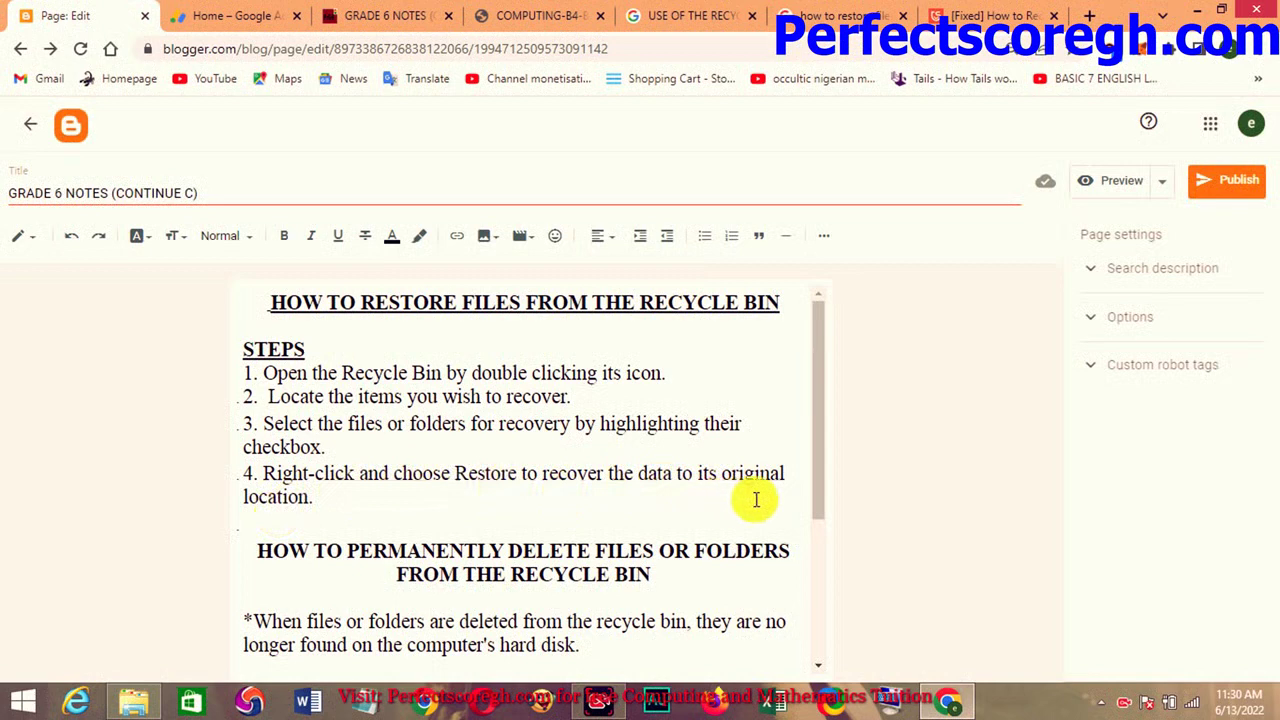
- Scroll to the permanent-deletion steps in the Blogger post, then return to the Desktop folder
{"action": "scroll", "coordinate": [563, 491], "scroll_direction": "down", "scroll_amount": 2}
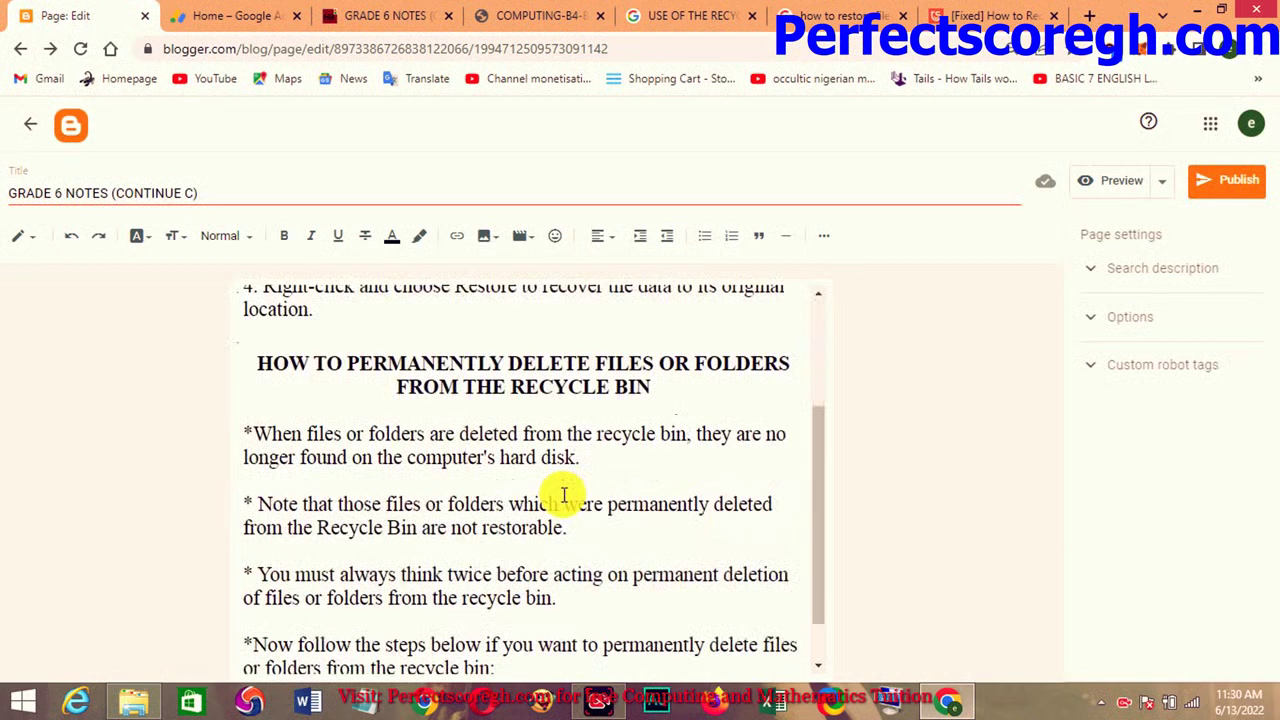
{"action": "scroll", "coordinate": [629, 543], "scroll_direction": "down", "scroll_amount": 1}
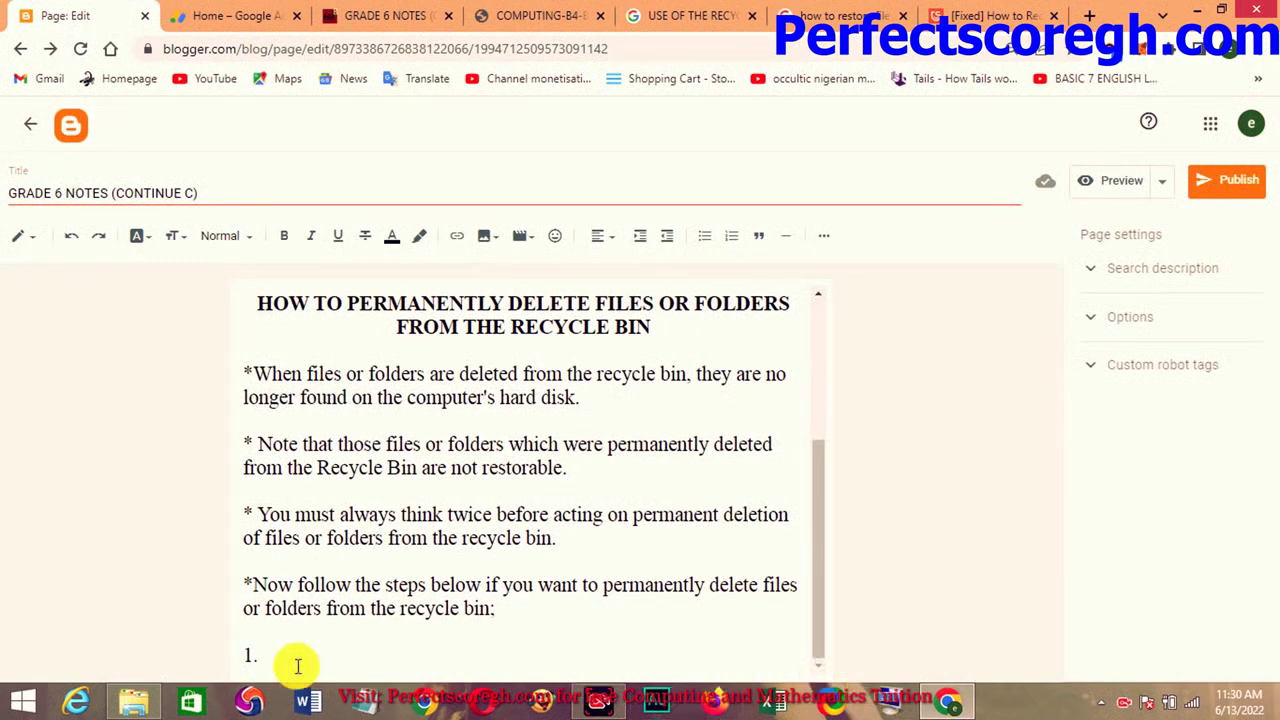
{"action": "left_click", "coordinate": [125, 705]}
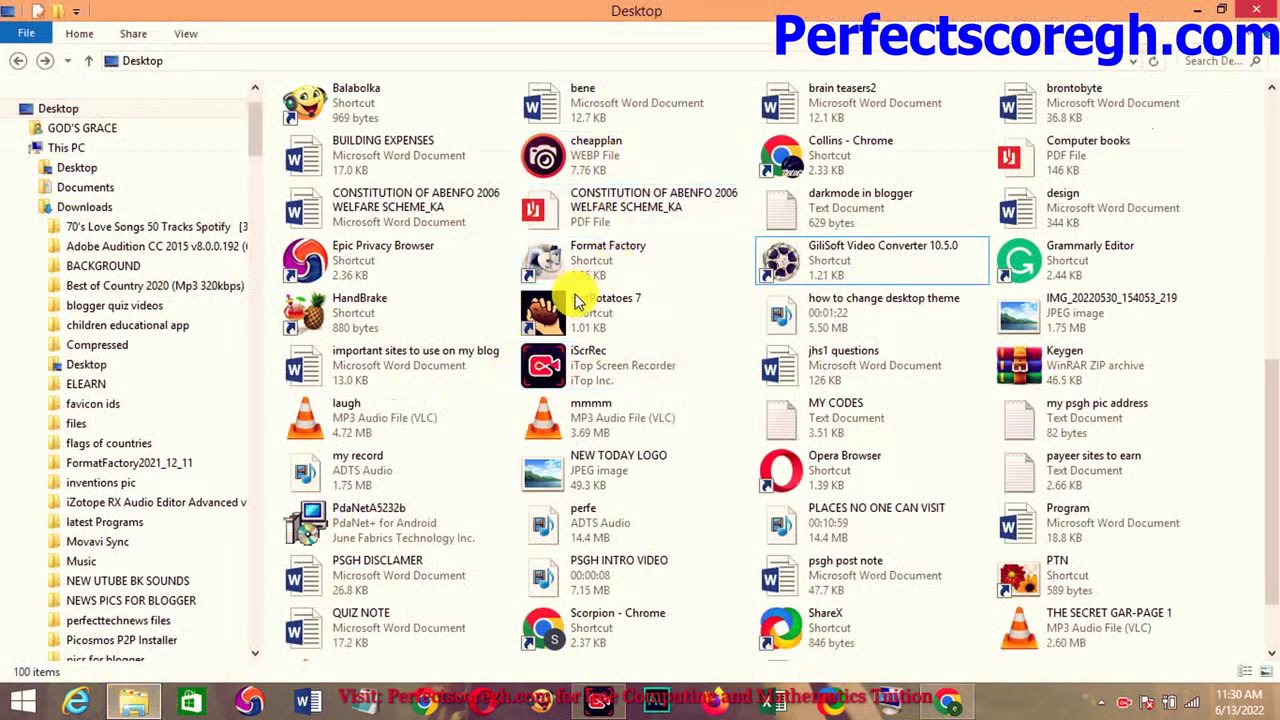
- In the Recycle Bin, select the PDF and G4 document together and restore them
{"action": "left_click_drag", "start_coordinate": [1271, 415], "coordinate": [1271, 140]}
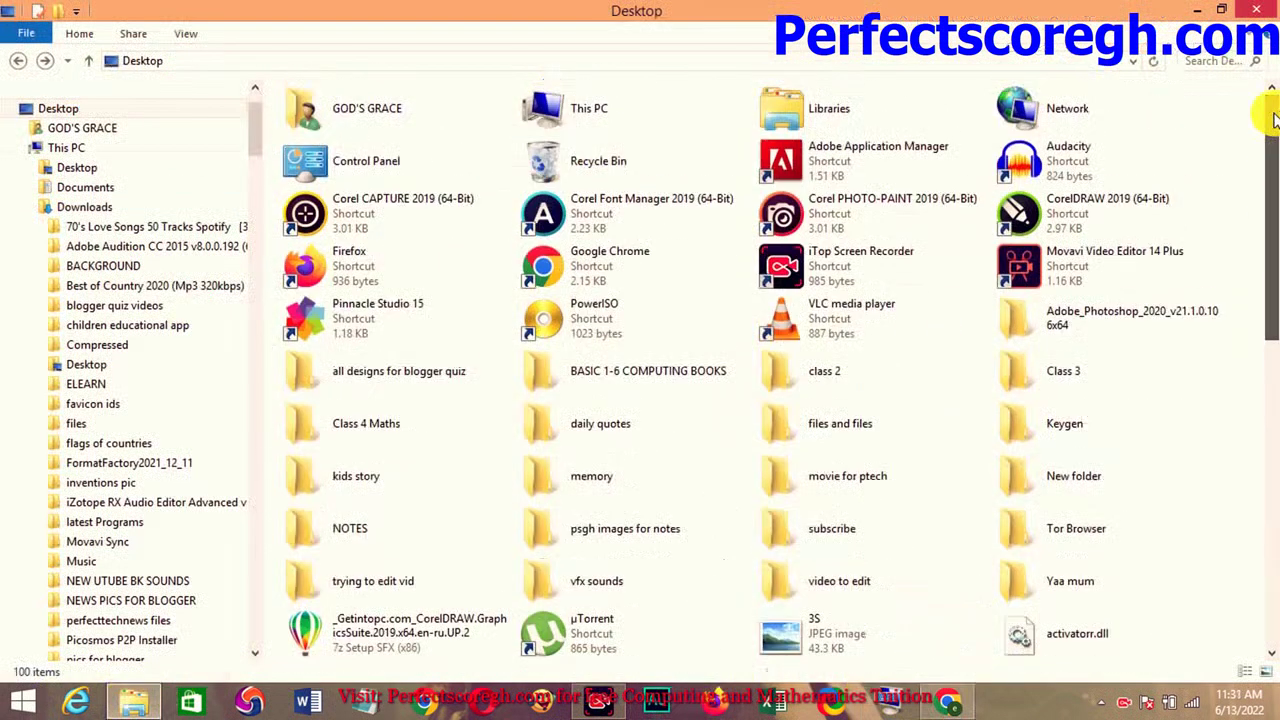
{"action": "double_click", "coordinate": [590, 168]}
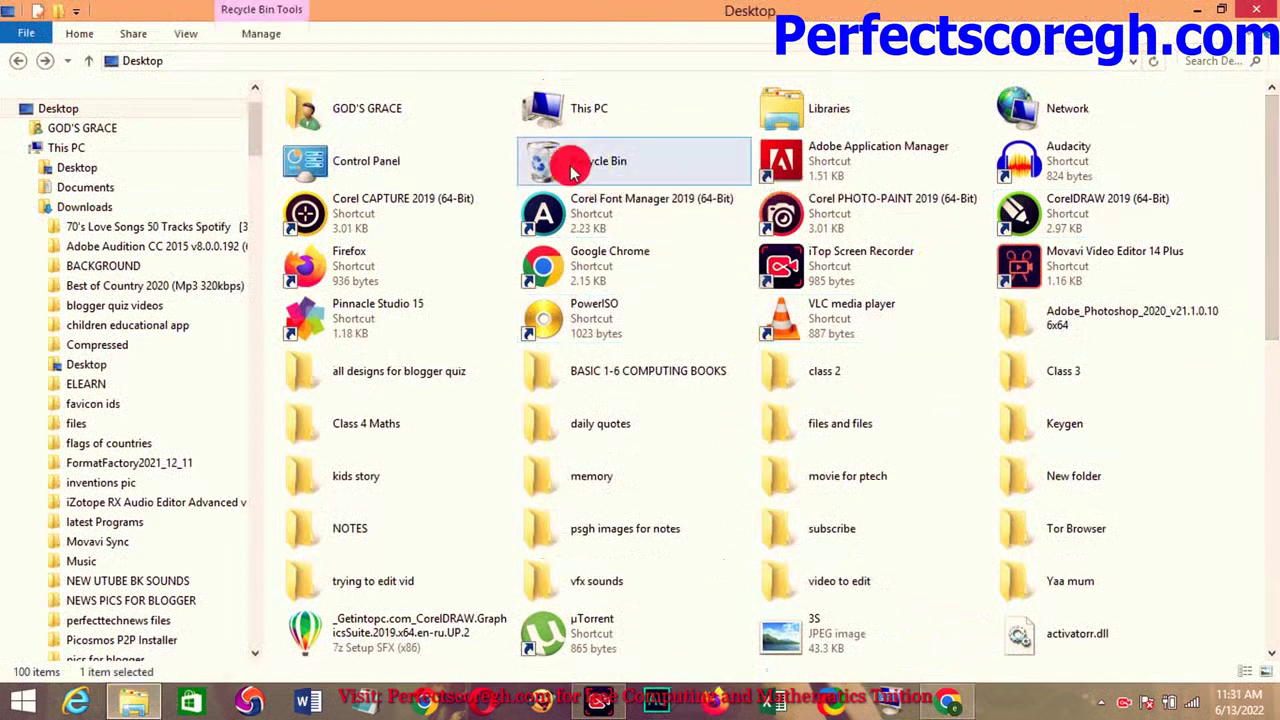
{"action": "left_click", "coordinate": [340, 118]}
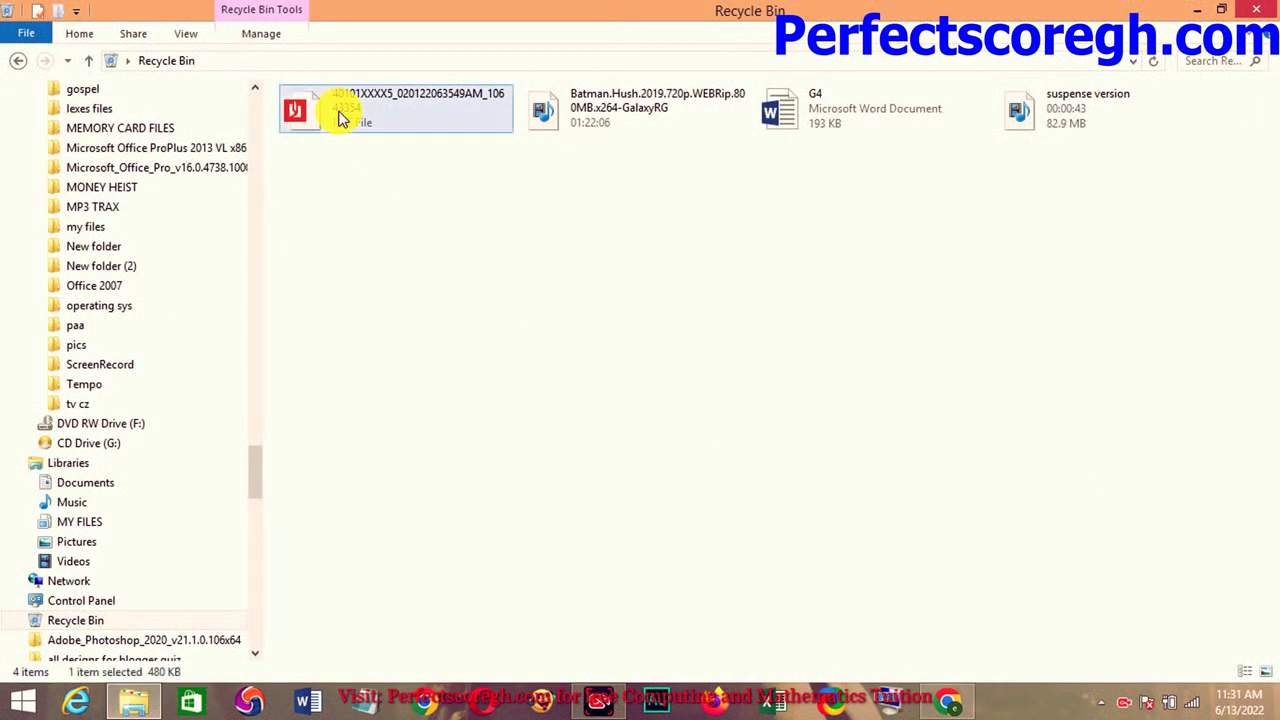
{"action": "left_click", "coordinate": [852, 124], "text": "ctrl"}
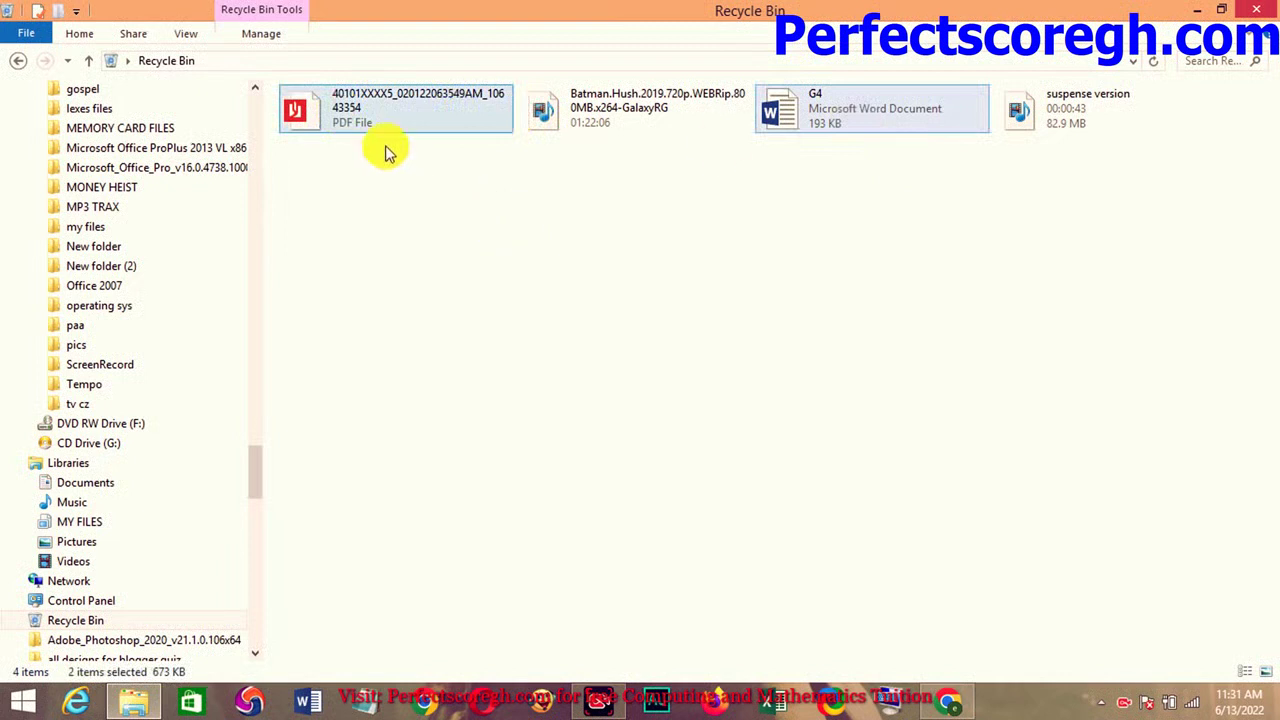
{"action": "right_click", "coordinate": [798, 122]}
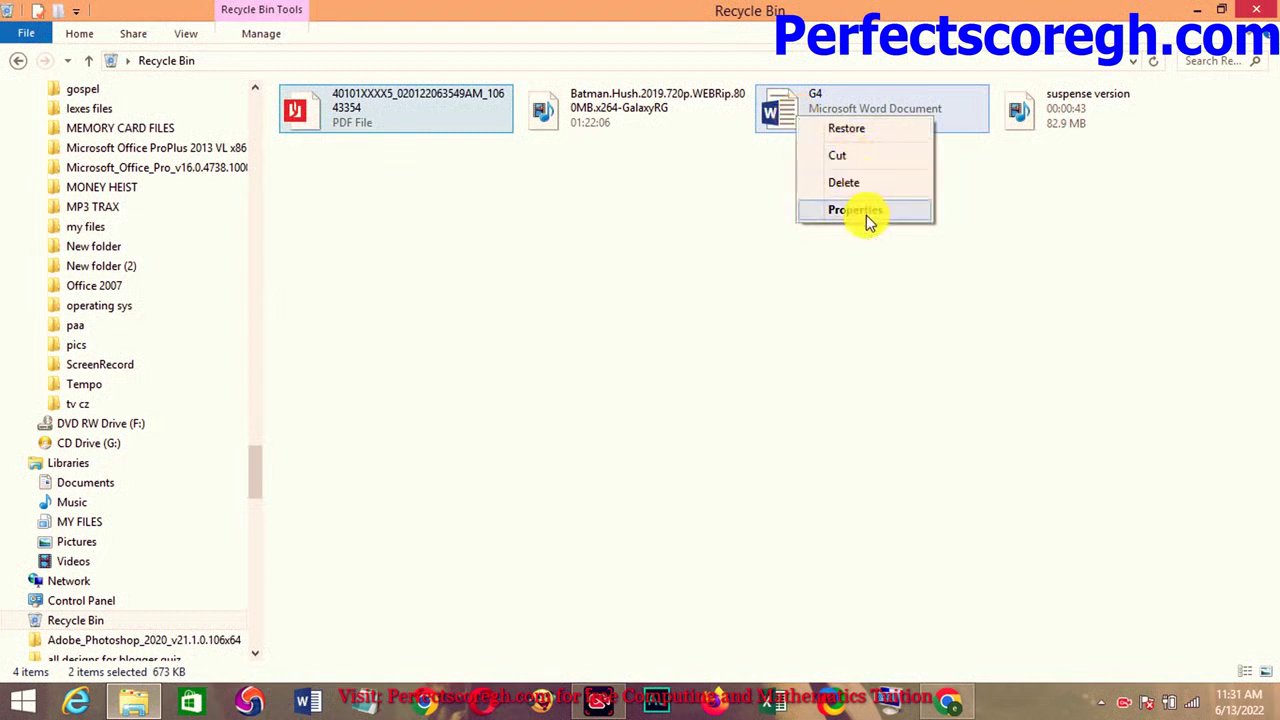
{"action": "left_click", "coordinate": [867, 136]}
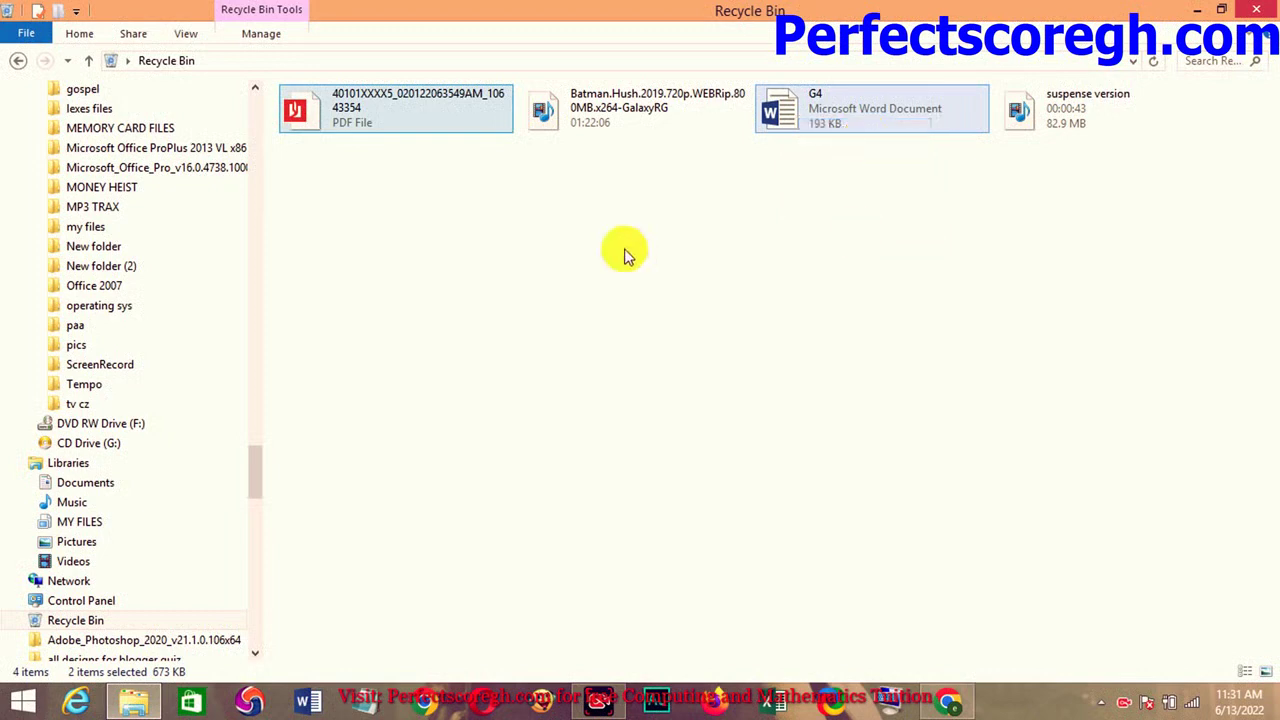
- Go back to the Desktop and locate the restored PDF and G4 Word document
{"action": "left_click", "coordinate": [18, 60]}
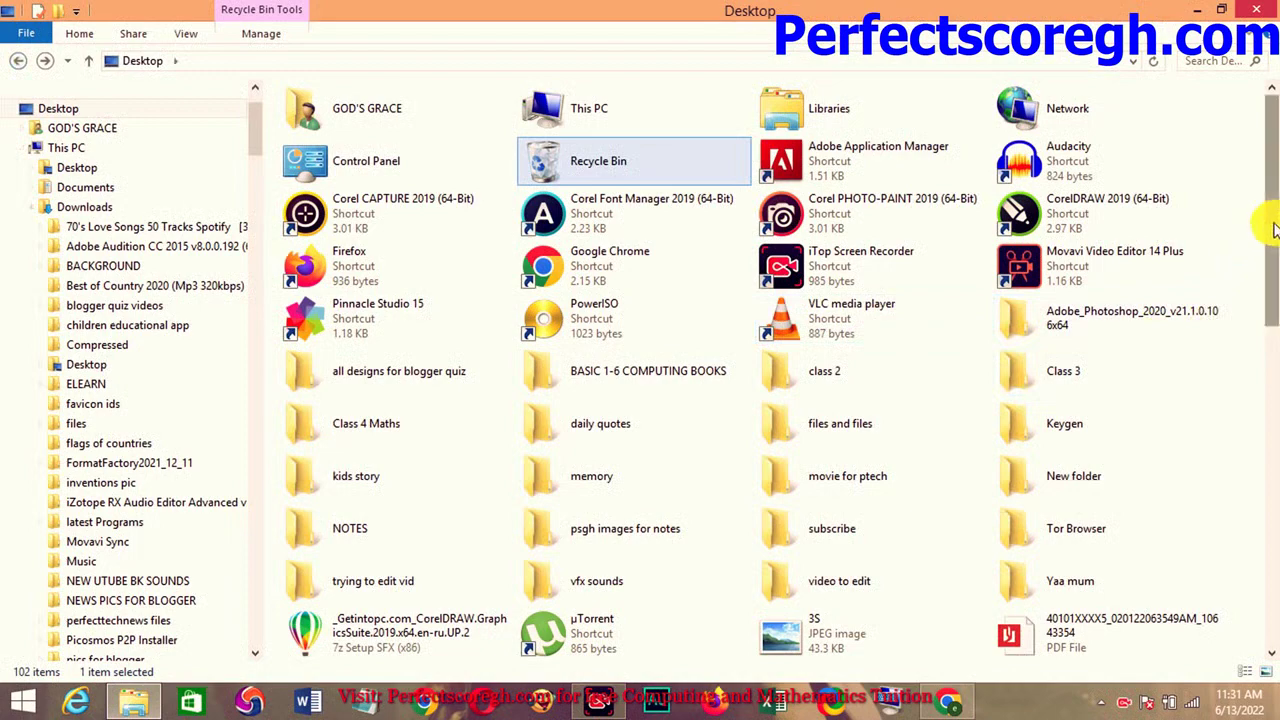
{"action": "scroll", "coordinate": [1255, 240], "scroll_direction": "down", "scroll_amount": 5}
{"action": "left_click", "coordinate": [1070, 390]}
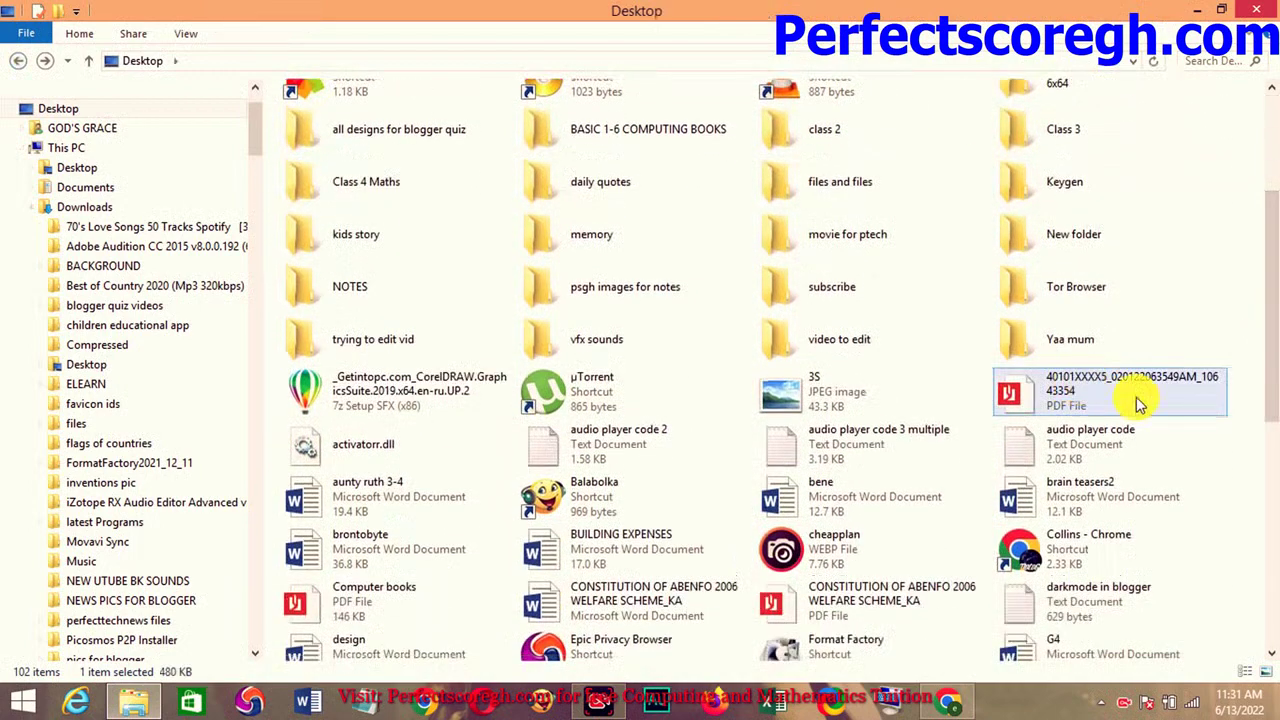
{"action": "scroll", "coordinate": [1220, 490], "scroll_direction": "down", "scroll_amount": 6}
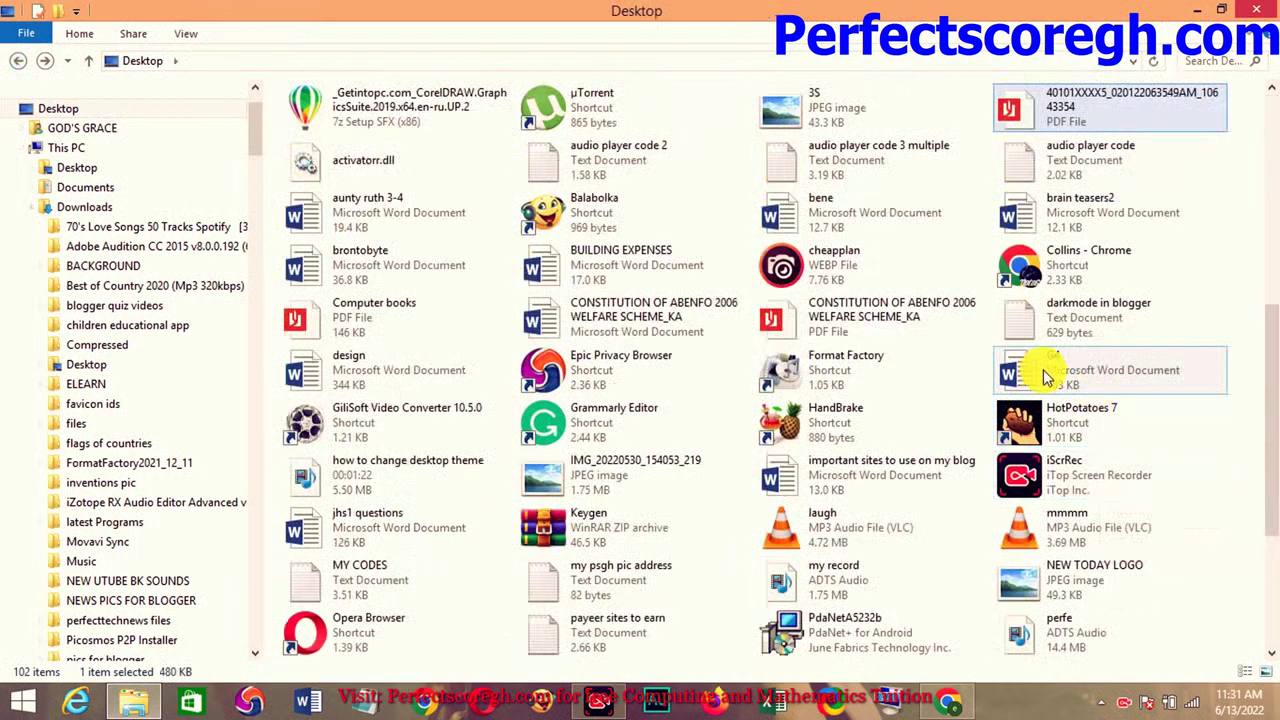
{"action": "left_click", "coordinate": [1147, 390]}
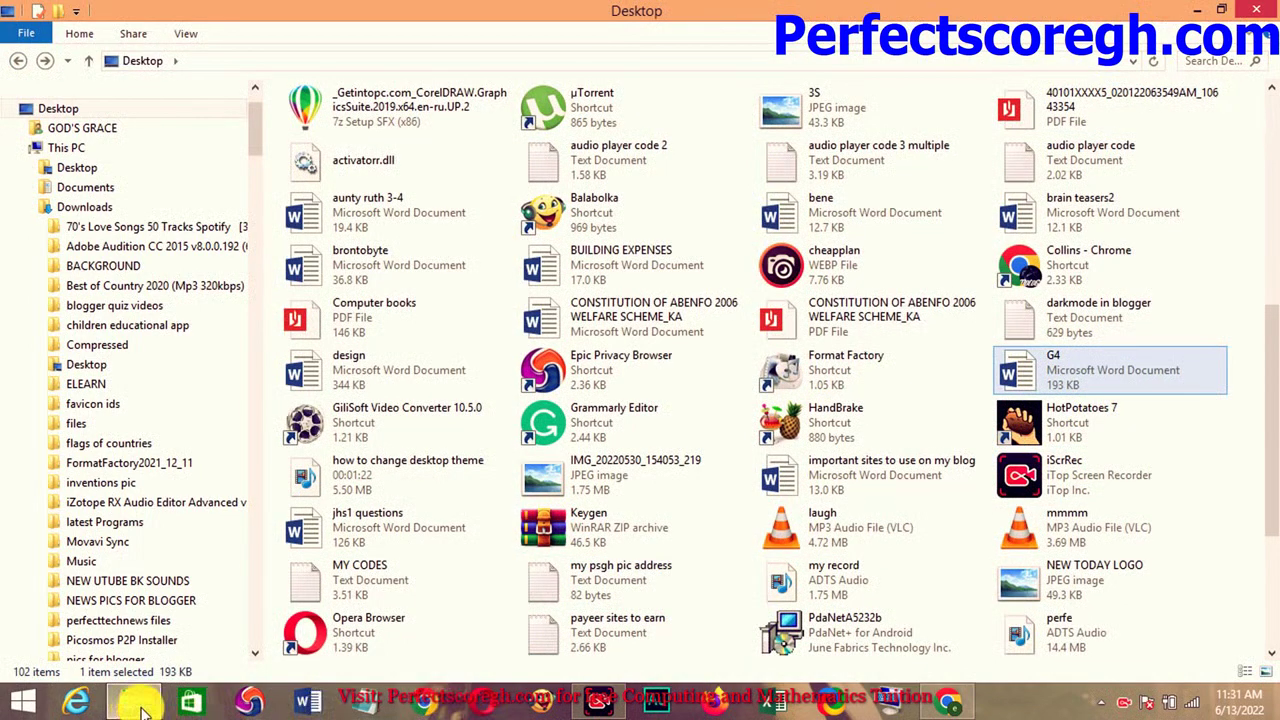
- Place the cursor after '1.' in the Blogger permanent-deletion notes, then return to File Explorer
{"action": "left_click", "coordinate": [945, 700]}
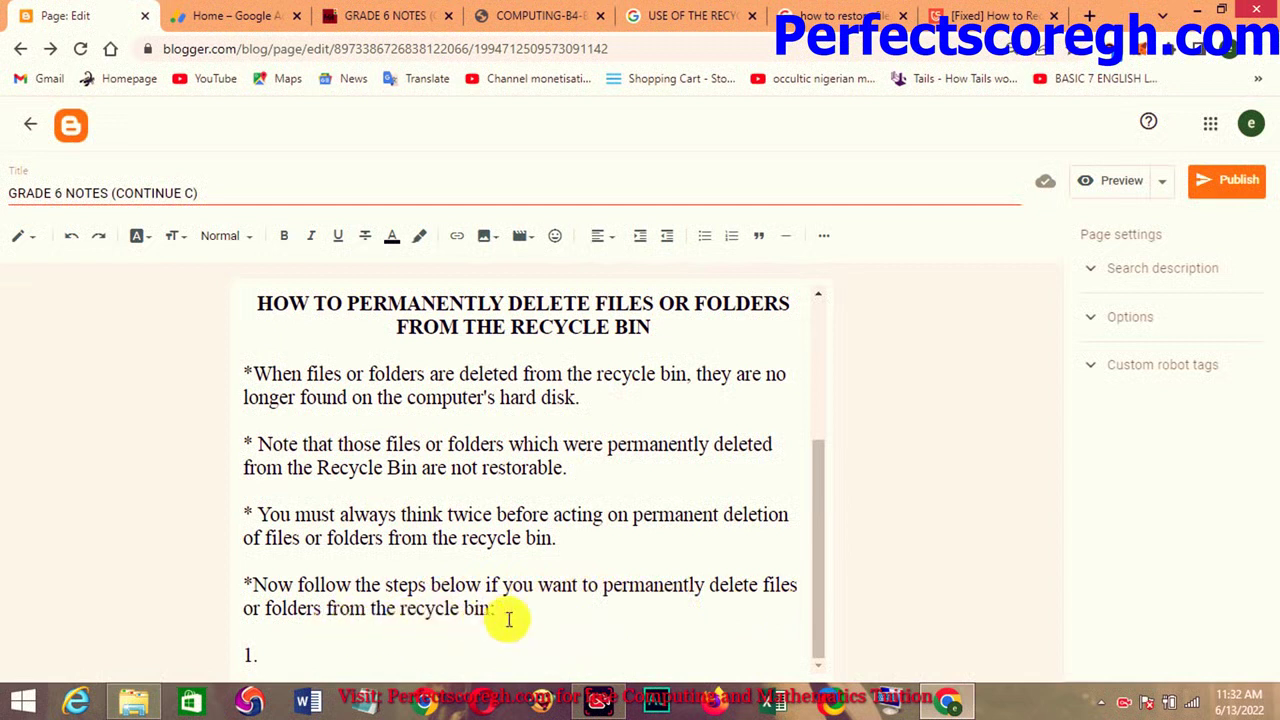
{"action": "left_click", "coordinate": [290, 655]}
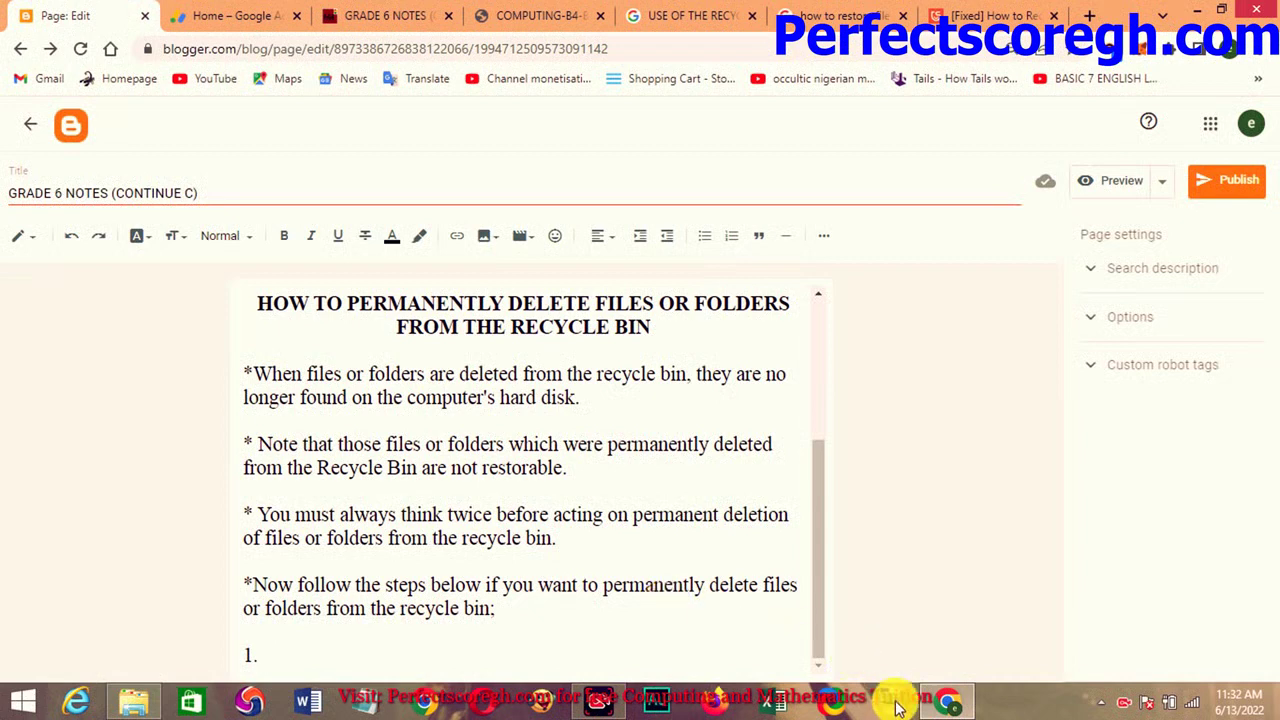
{"action": "mouse_move", "coordinate": [950, 708]}
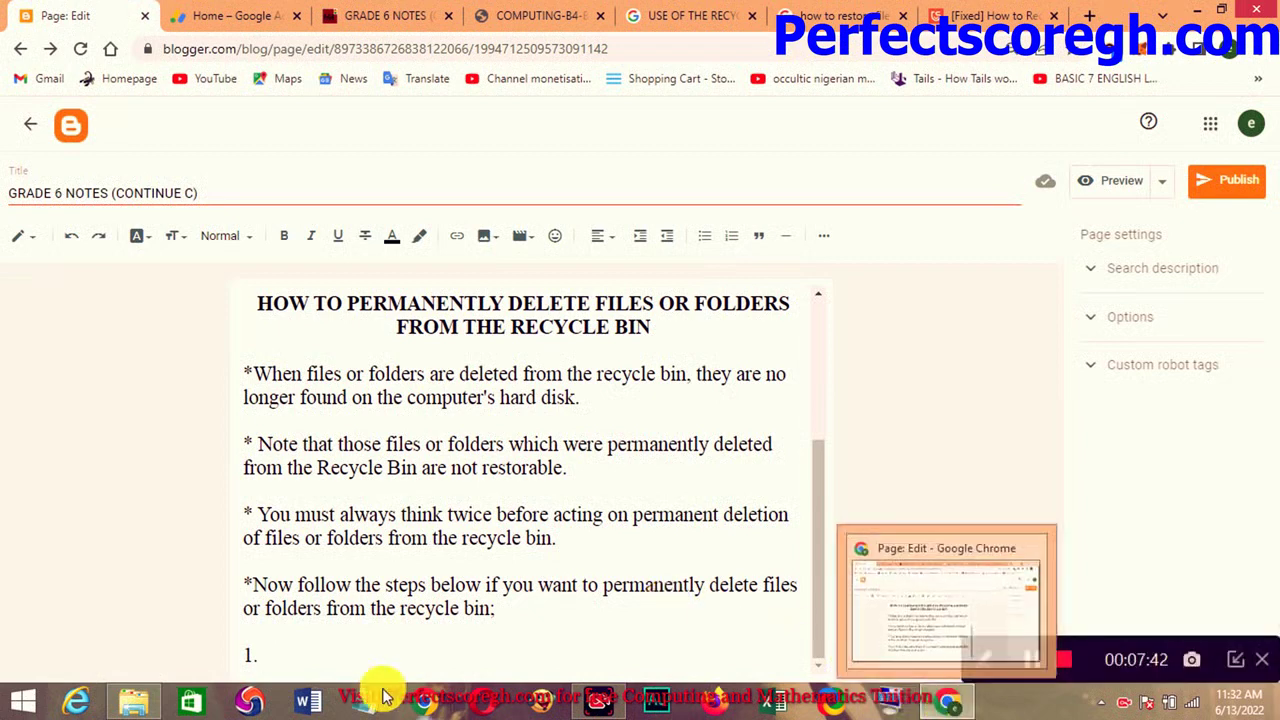
{"action": "left_click", "coordinate": [140, 702]}
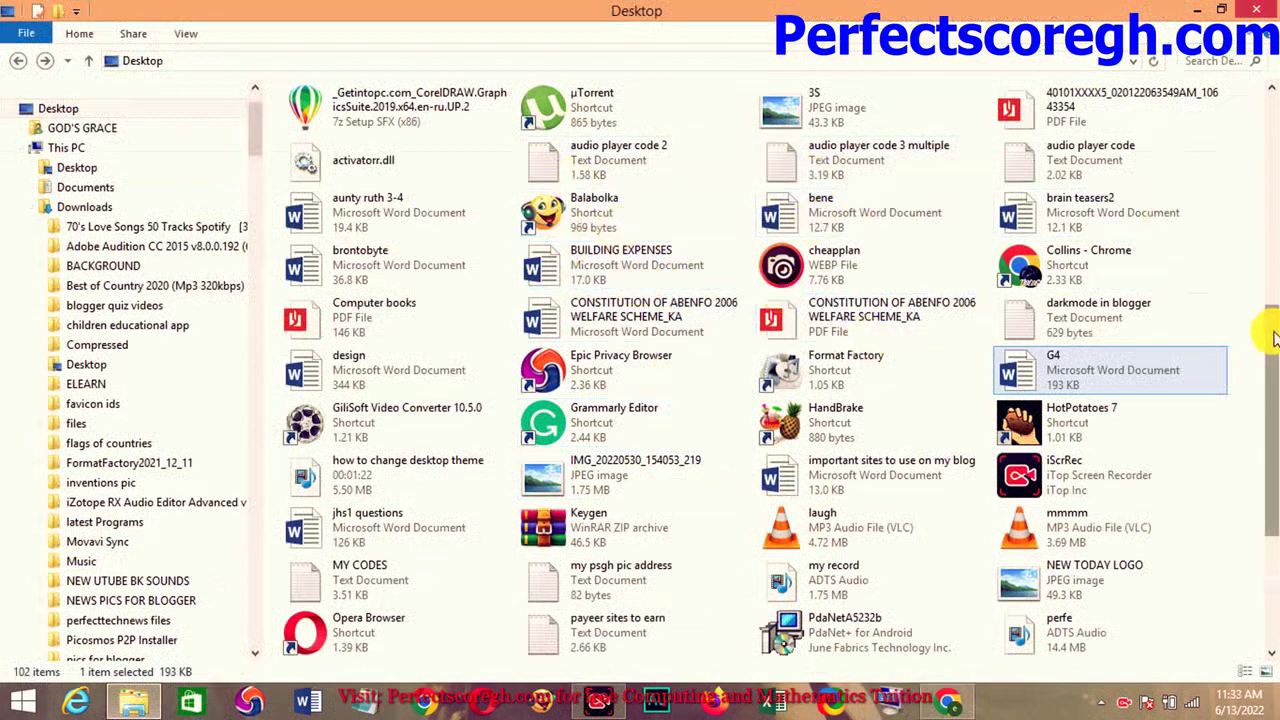
- Permanently delete the two remaining videos in the Recycle Bin, confirming Yes in Delete Multiple Items
{"action": "left_click_drag", "start_coordinate": [1262, 323], "coordinate": [1262, 128]}
{"action": "double_click", "coordinate": [629, 133]}
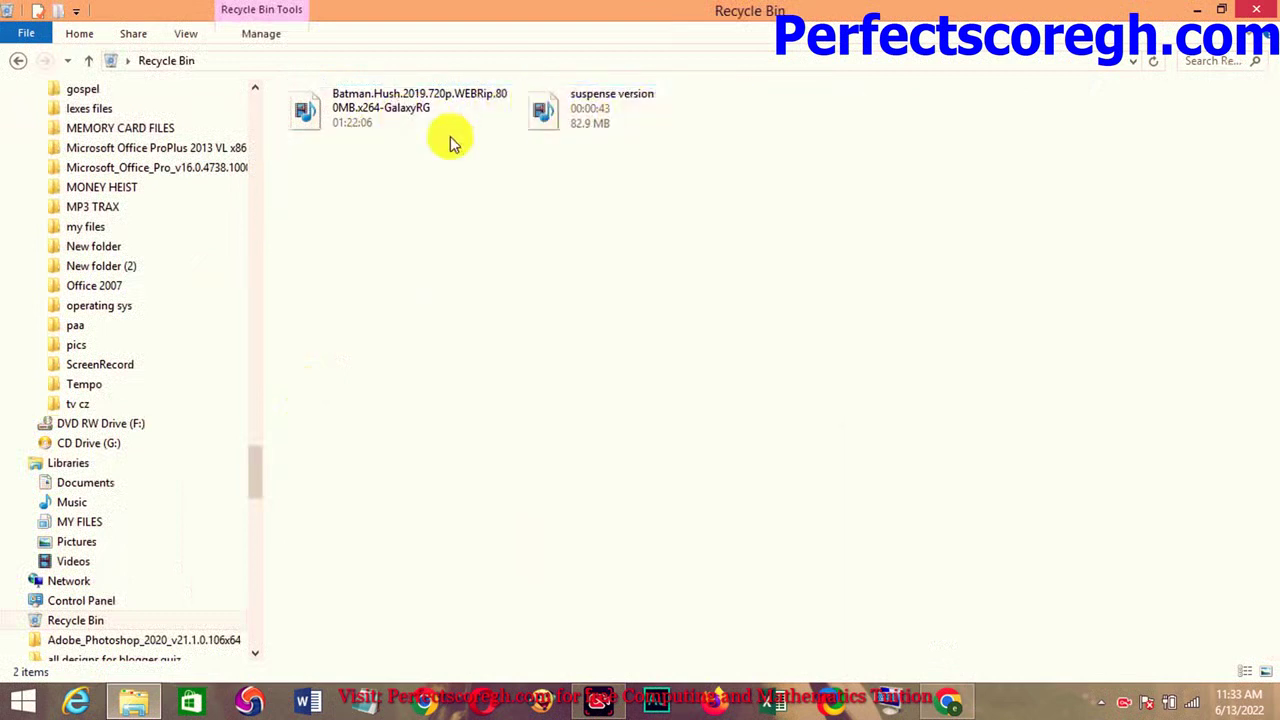
{"action": "left_click_drag", "start_coordinate": [312, 200], "coordinate": [686, 63]}
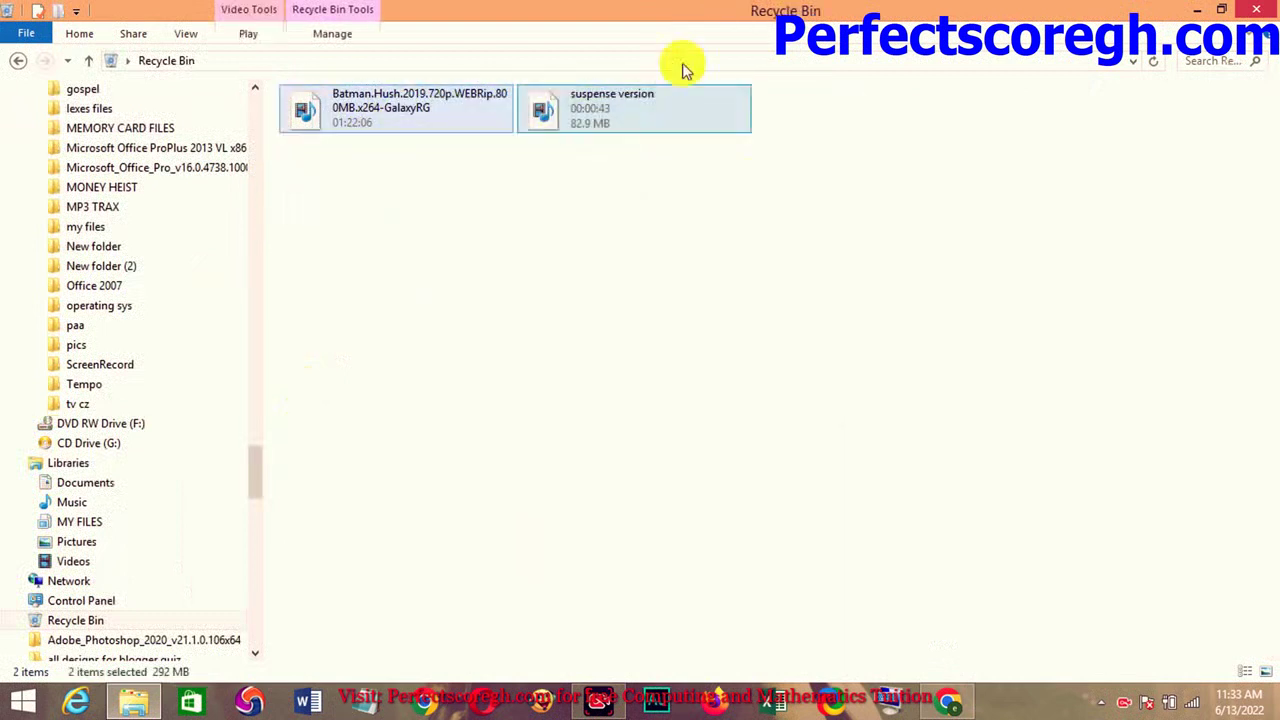
{"action": "right_click", "coordinate": [397, 115]}
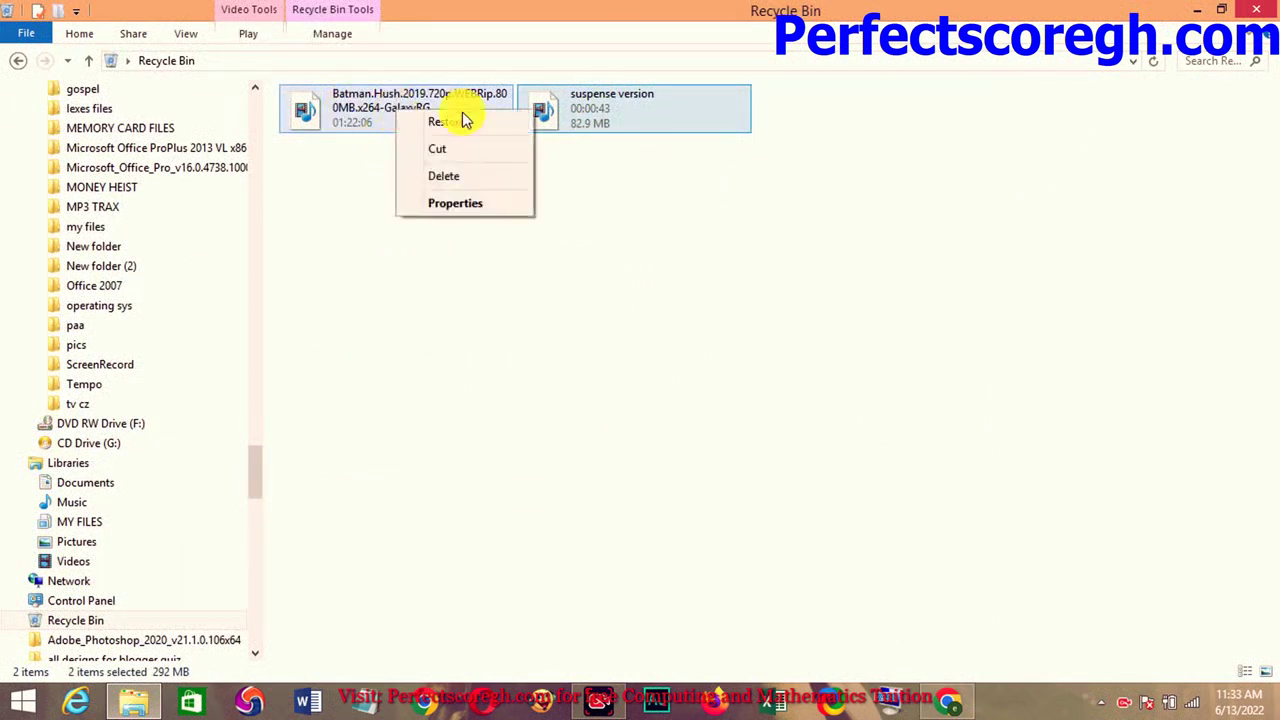
{"action": "left_click", "coordinate": [453, 180]}
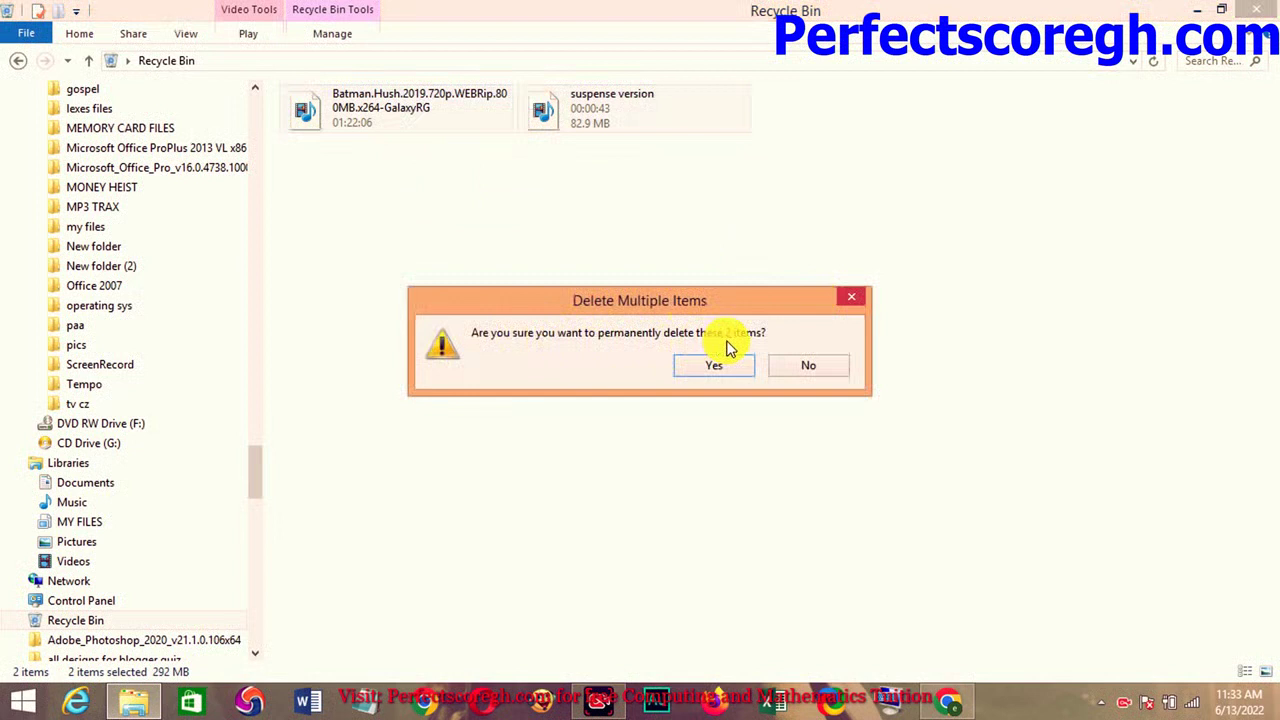
{"action": "left_click_drag", "start_coordinate": [648, 303], "coordinate": [599, 223]}
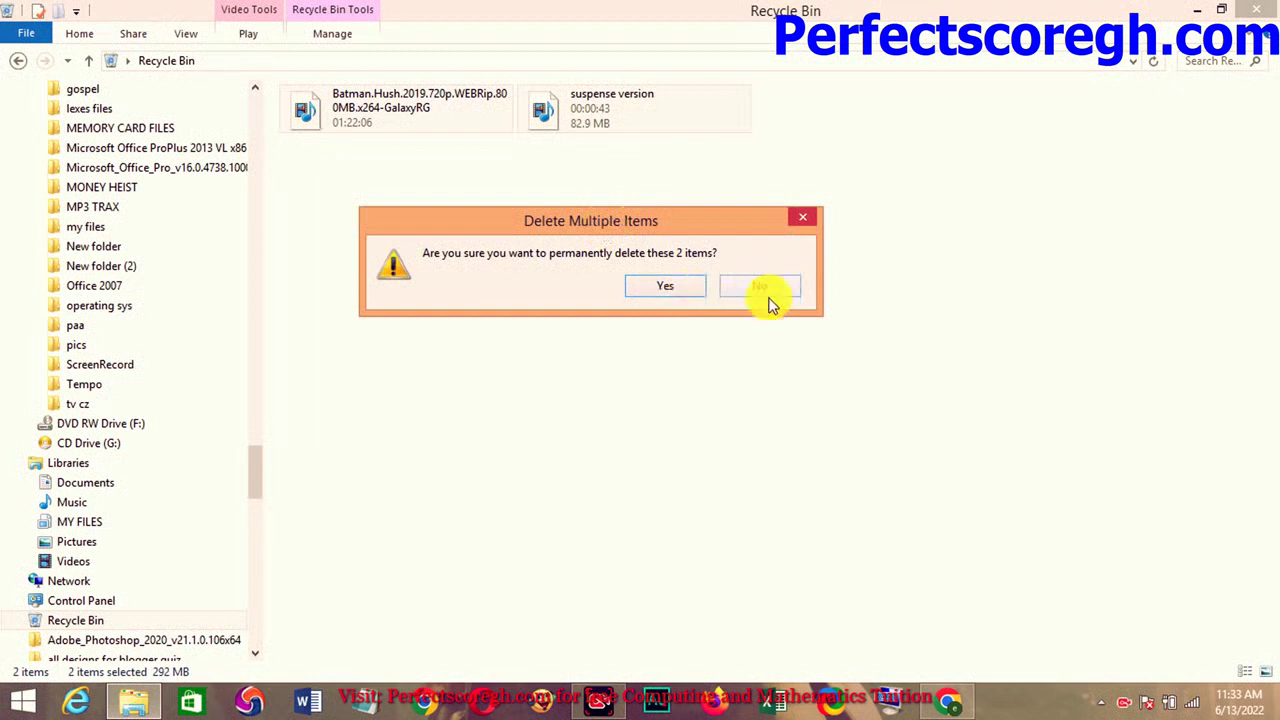
{"action": "left_click", "coordinate": [657, 289]}
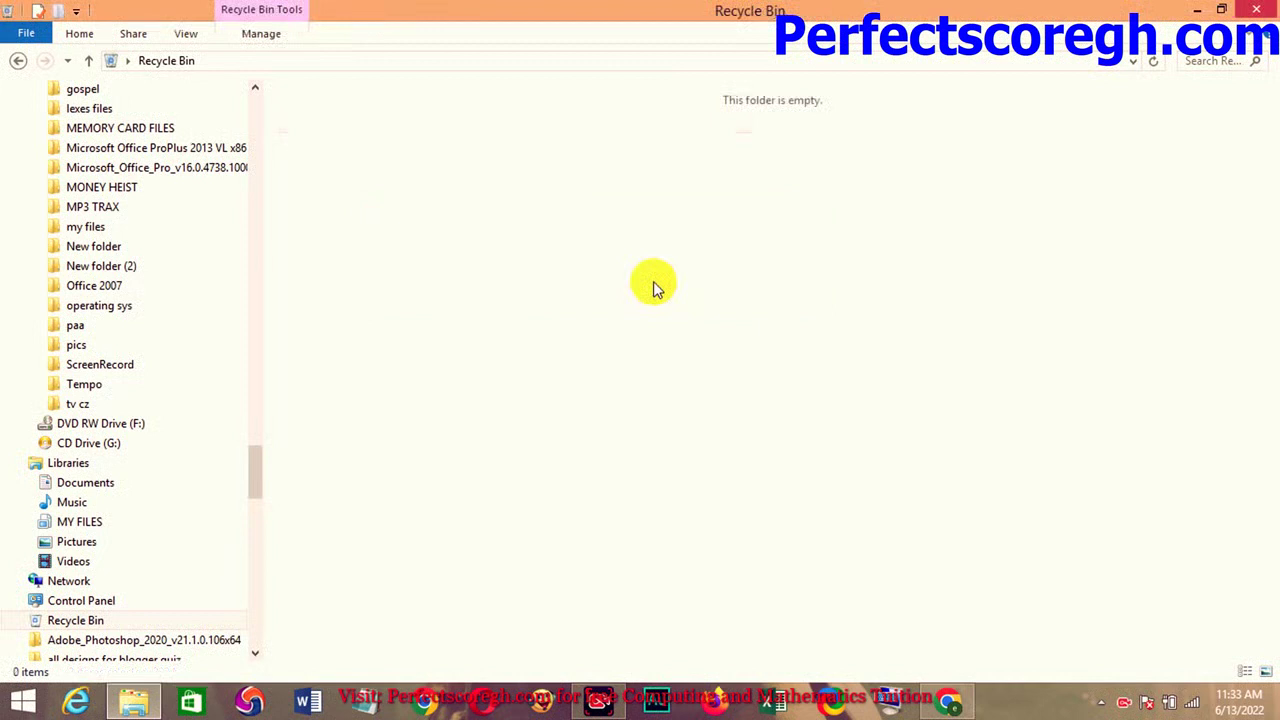
- Review the empty Recycle Bin's View, Sort by, Group by and Properties, then return to Desktop
{"action": "right_click", "coordinate": [611, 223]}
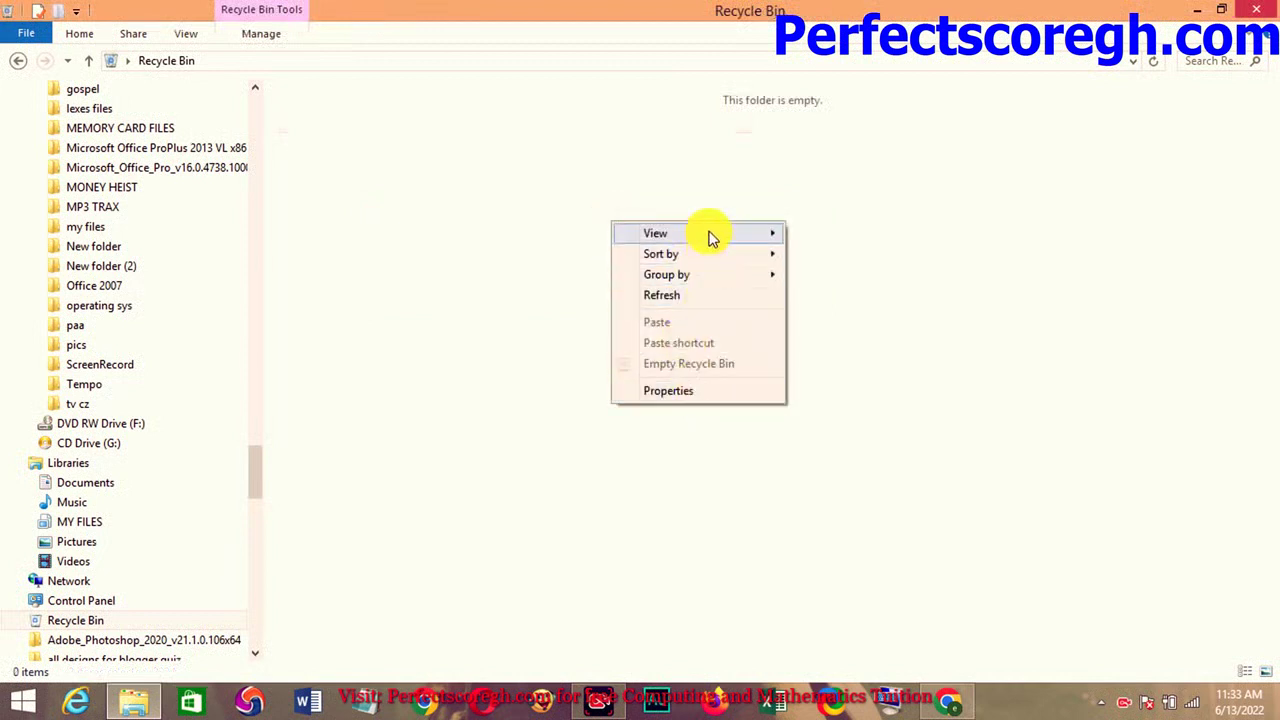
{"action": "mouse_move", "coordinate": [716, 233]}
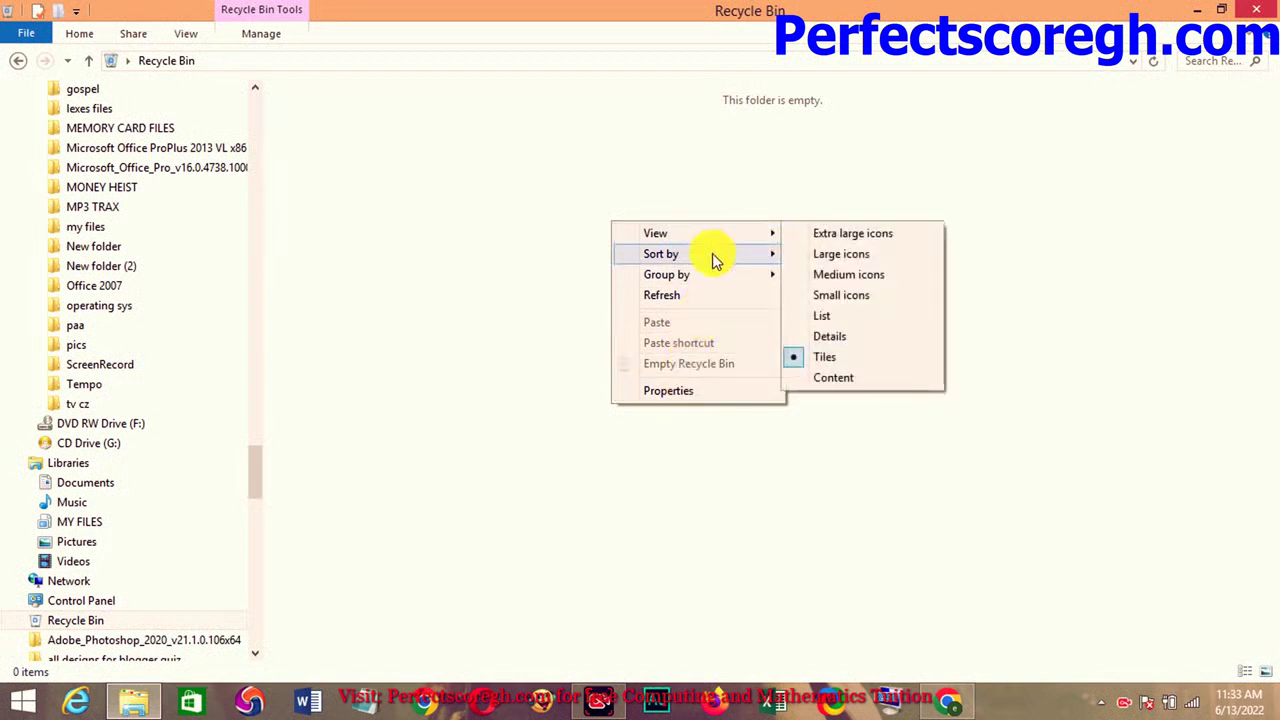
{"action": "mouse_move", "coordinate": [716, 258]}
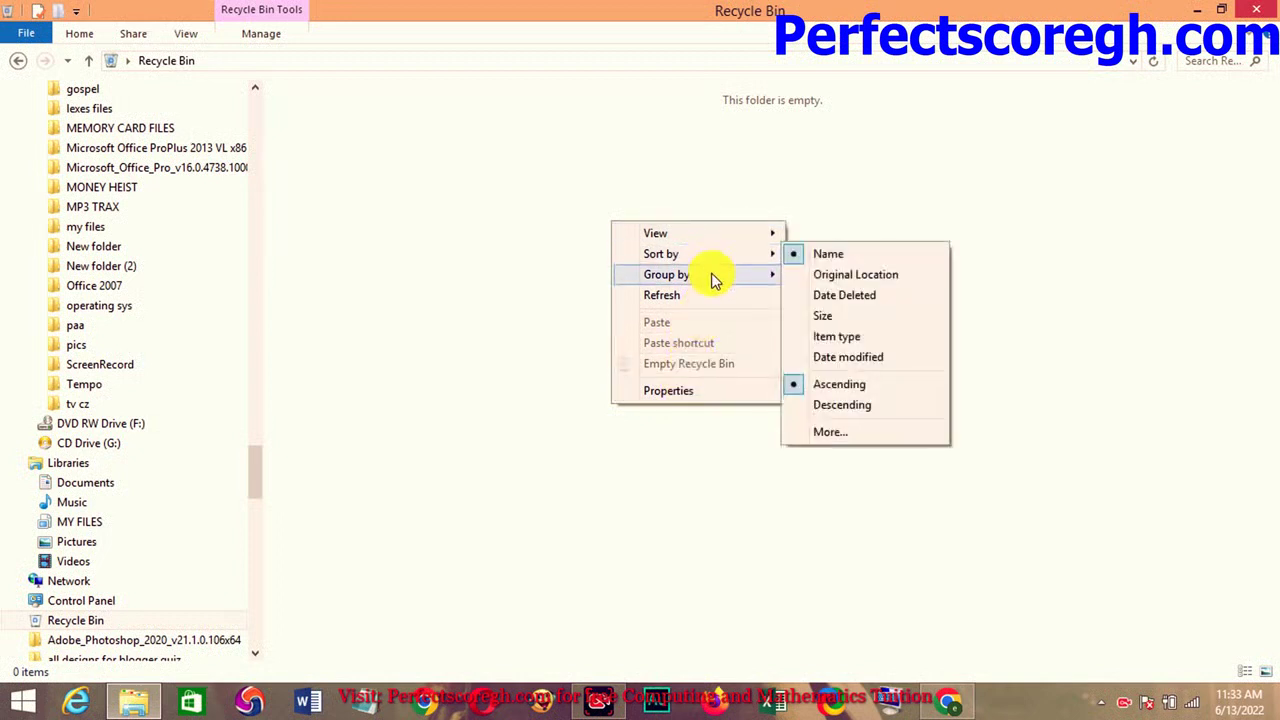
{"action": "mouse_move", "coordinate": [716, 280]}
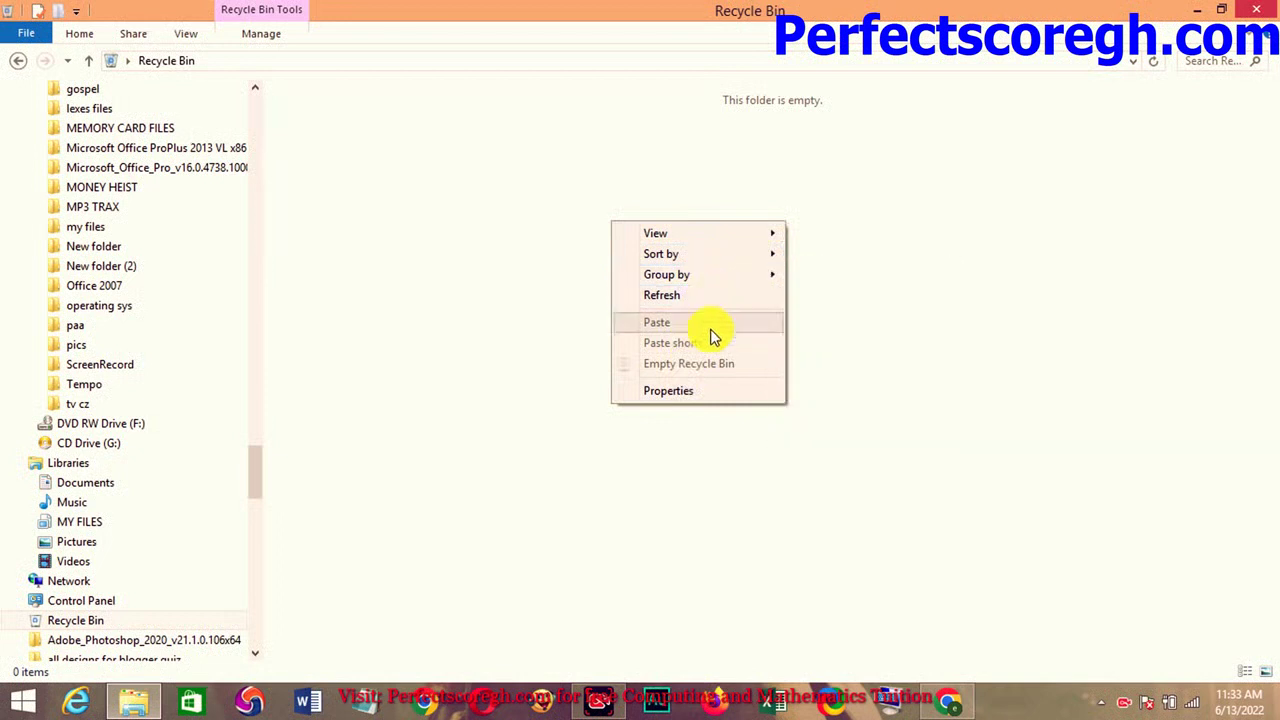
{"action": "left_click", "coordinate": [700, 392]}
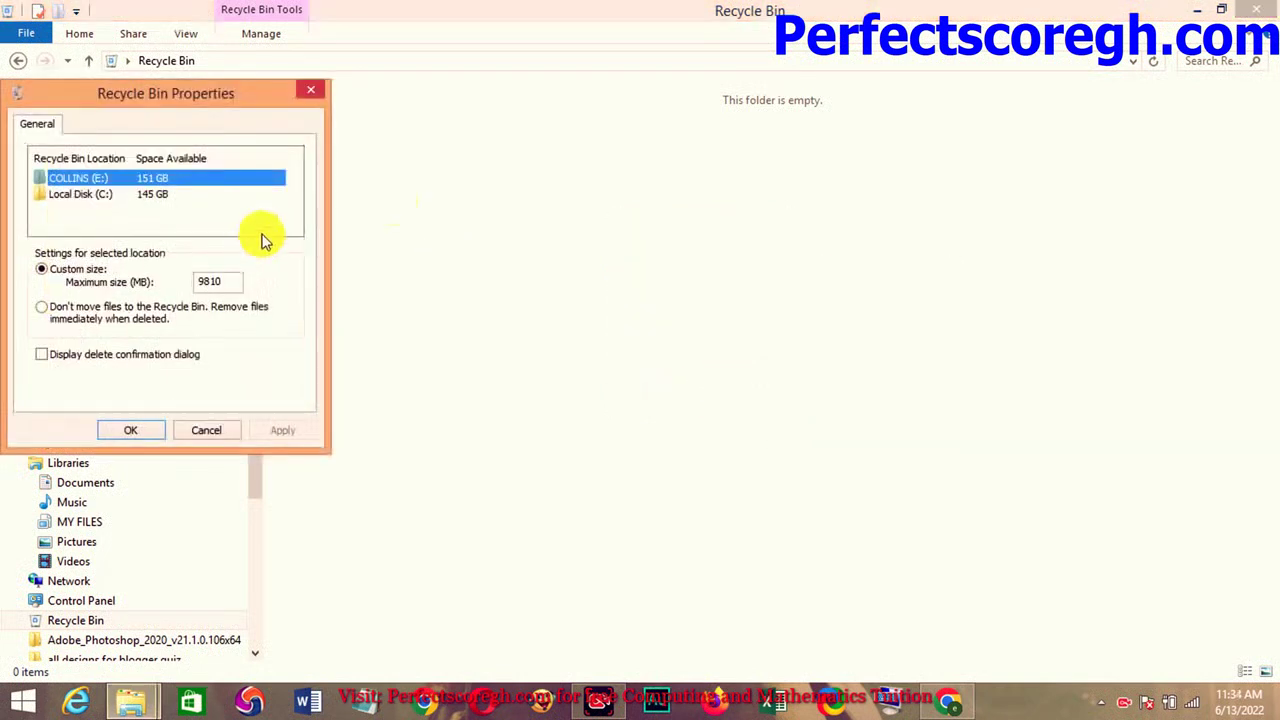
{"action": "left_click", "coordinate": [310, 93]}
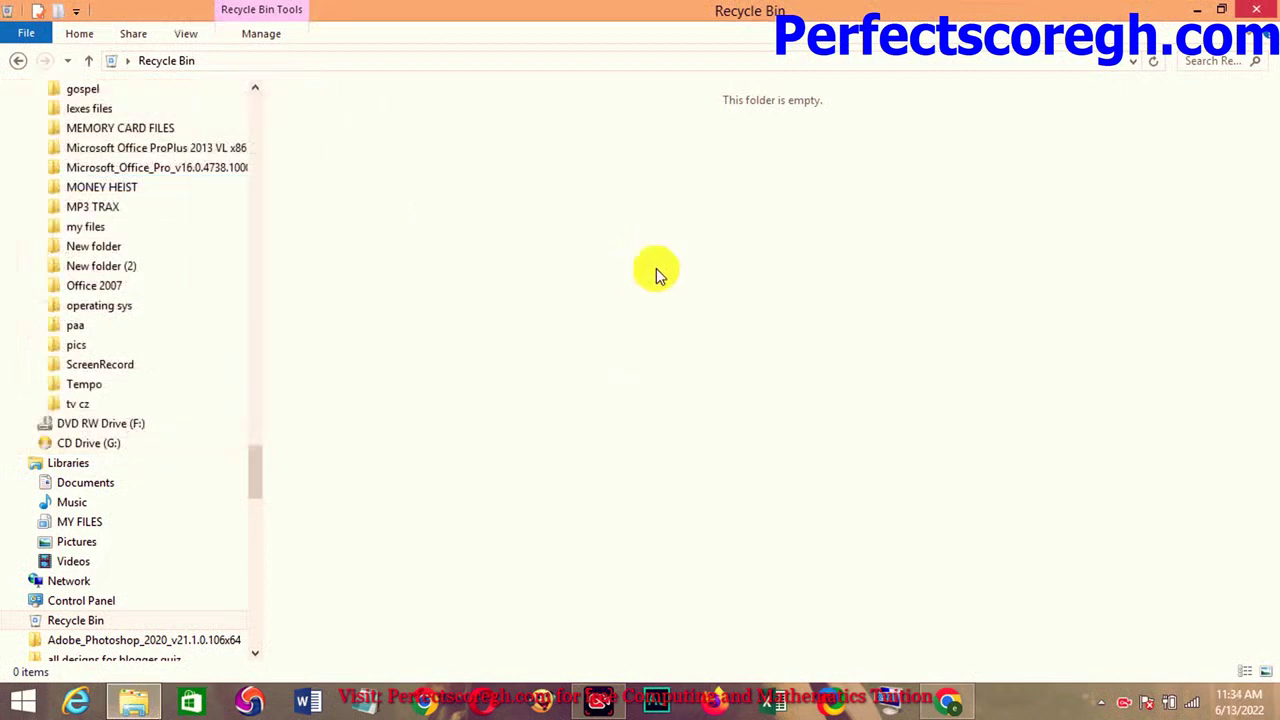
{"action": "left_click", "coordinate": [19, 61]}
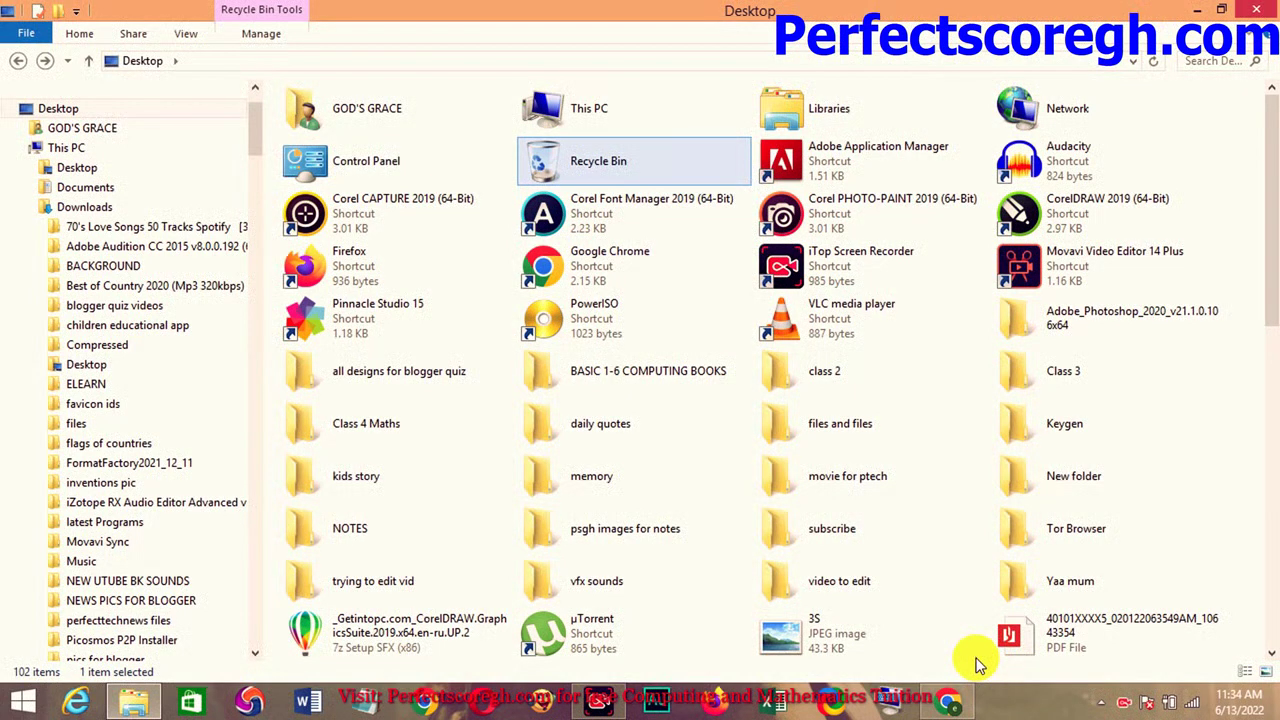
- In Chrome, go from the GRADE 6 NOTES page to the E-LEARNING HUB listing via Mega Menu
{"action": "left_click", "coordinate": [948, 706]}
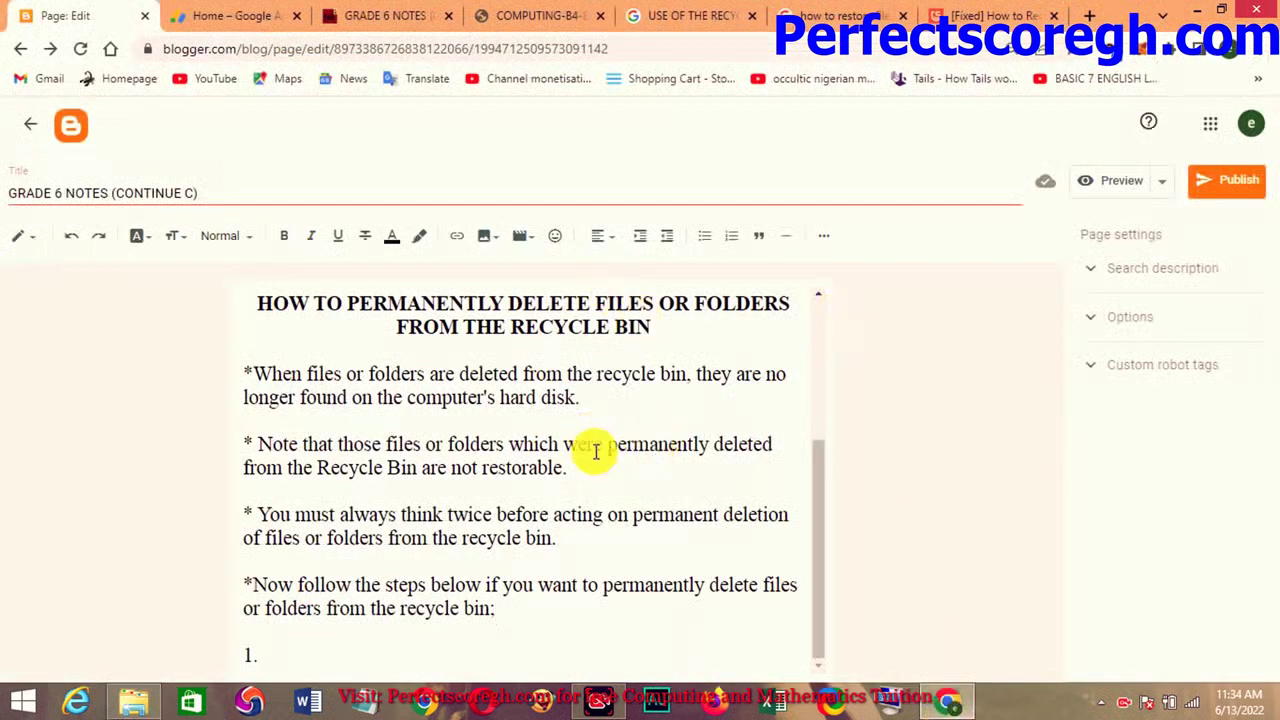
{"action": "left_click", "coordinate": [393, 12]}
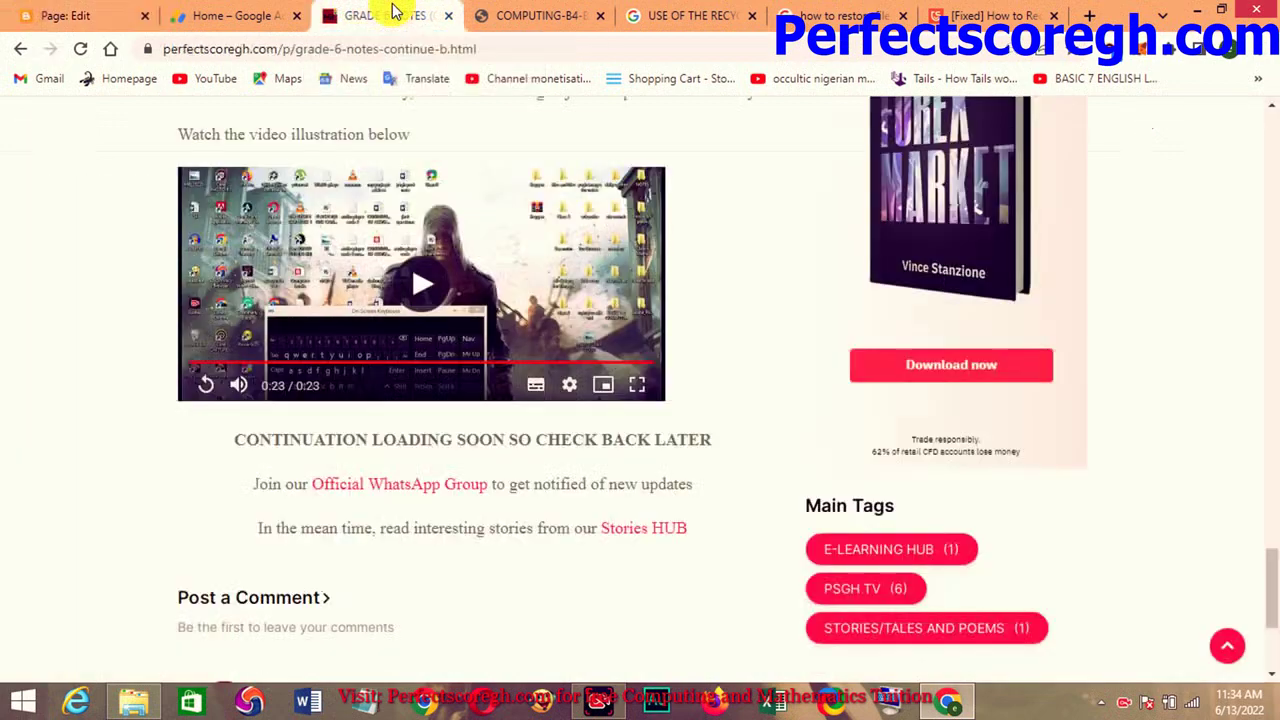
{"action": "scroll", "coordinate": [750, 312], "scroll_direction": "up", "scroll_amount": 5}
{"action": "scroll", "coordinate": [748, 310], "scroll_direction": "up", "scroll_amount": 10}
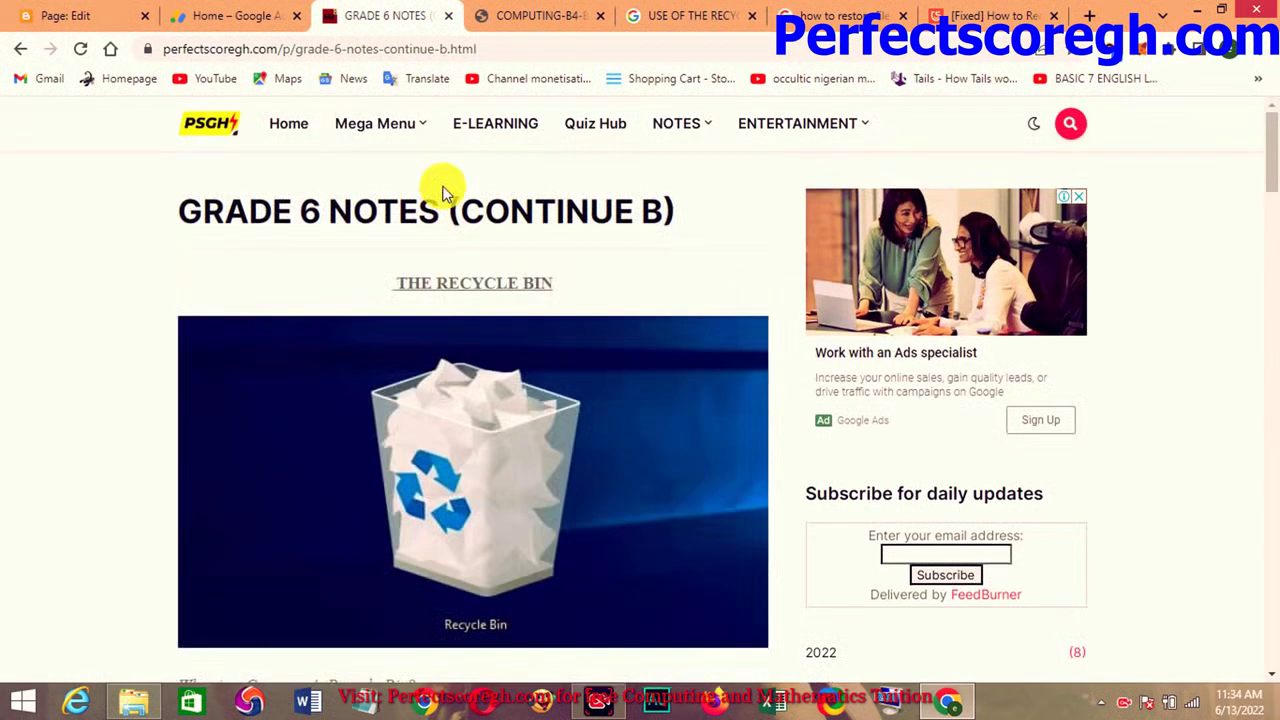
{"action": "mouse_move", "coordinate": [385, 123]}
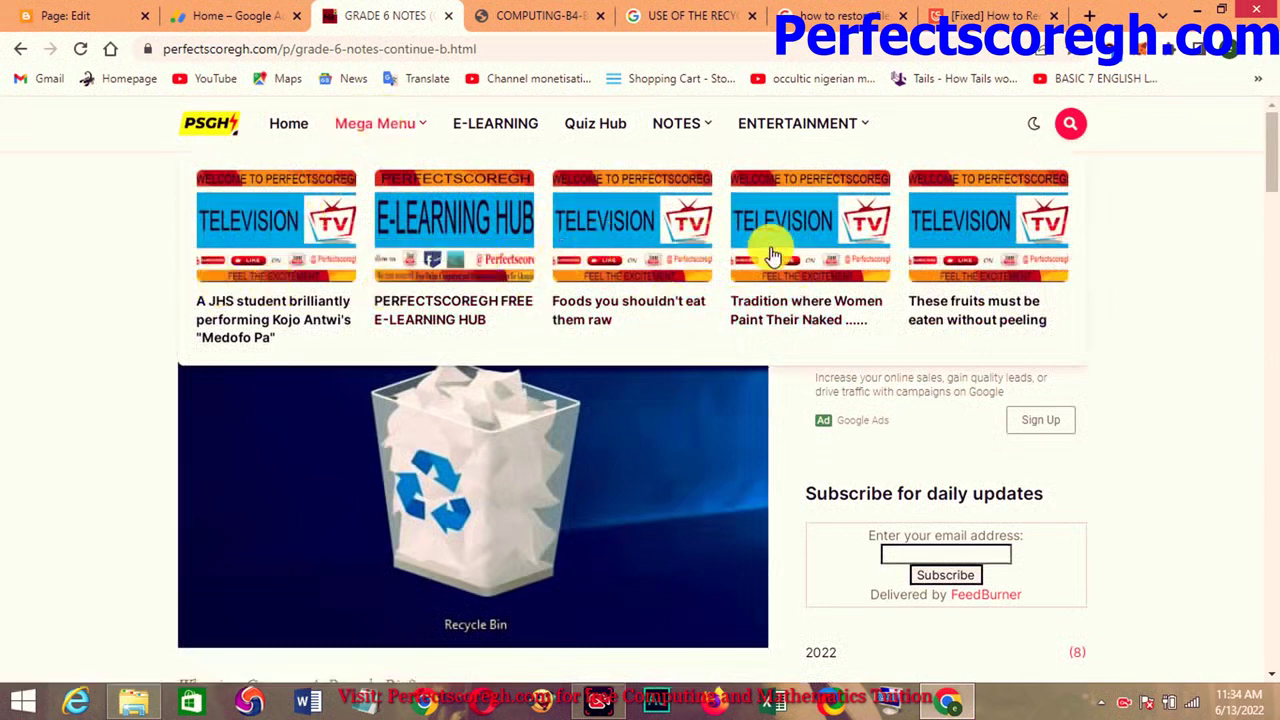
{"action": "left_click", "coordinate": [494, 131]}
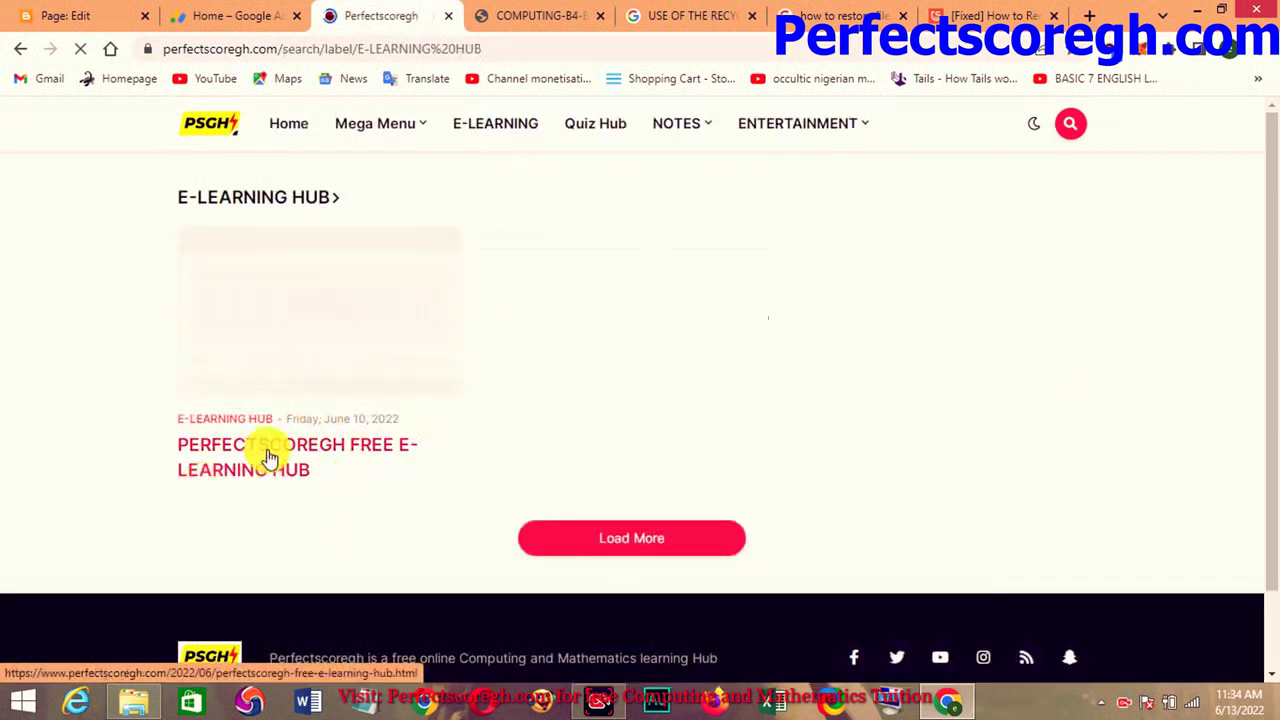
- Open the PERFECTSCOREGH FREE E-LEARNING HUB post, dismiss the vignette ad, and scroll through it
{"action": "left_click", "coordinate": [274, 452]}
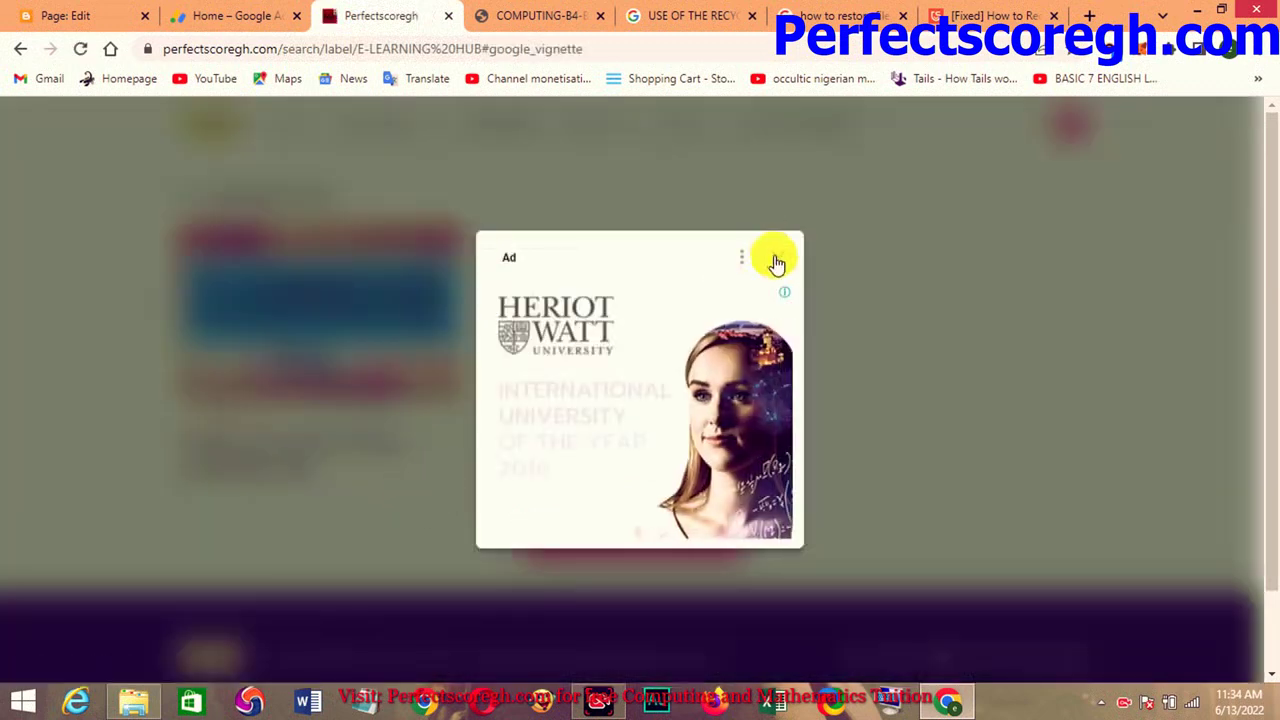
{"action": "left_click", "coordinate": [777, 263]}
{"action": "scroll", "coordinate": [471, 508], "scroll_direction": "down", "scroll_amount": 5}
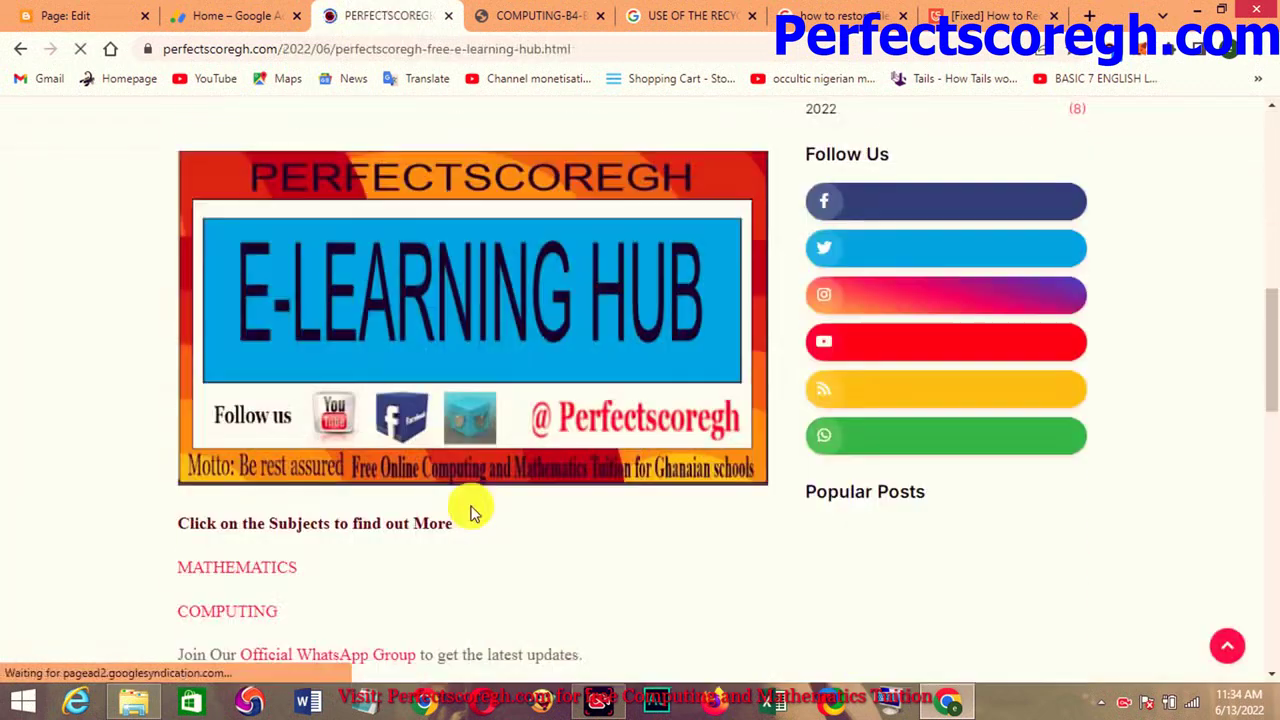
{"action": "scroll", "coordinate": [471, 508], "scroll_direction": "down", "scroll_amount": 3}
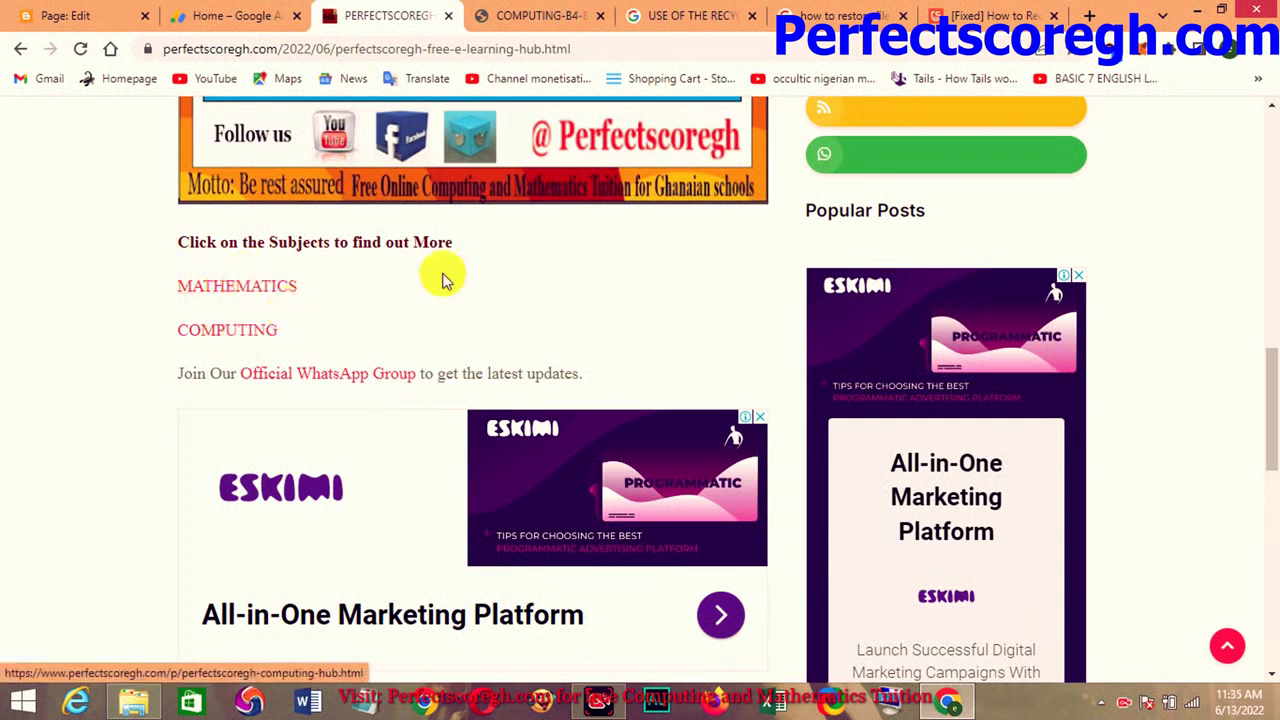
{"action": "scroll", "coordinate": [575, 375], "scroll_direction": "down", "scroll_amount": 2}
{"action": "scroll", "coordinate": [578, 380], "scroll_direction": "up", "scroll_amount": 3}
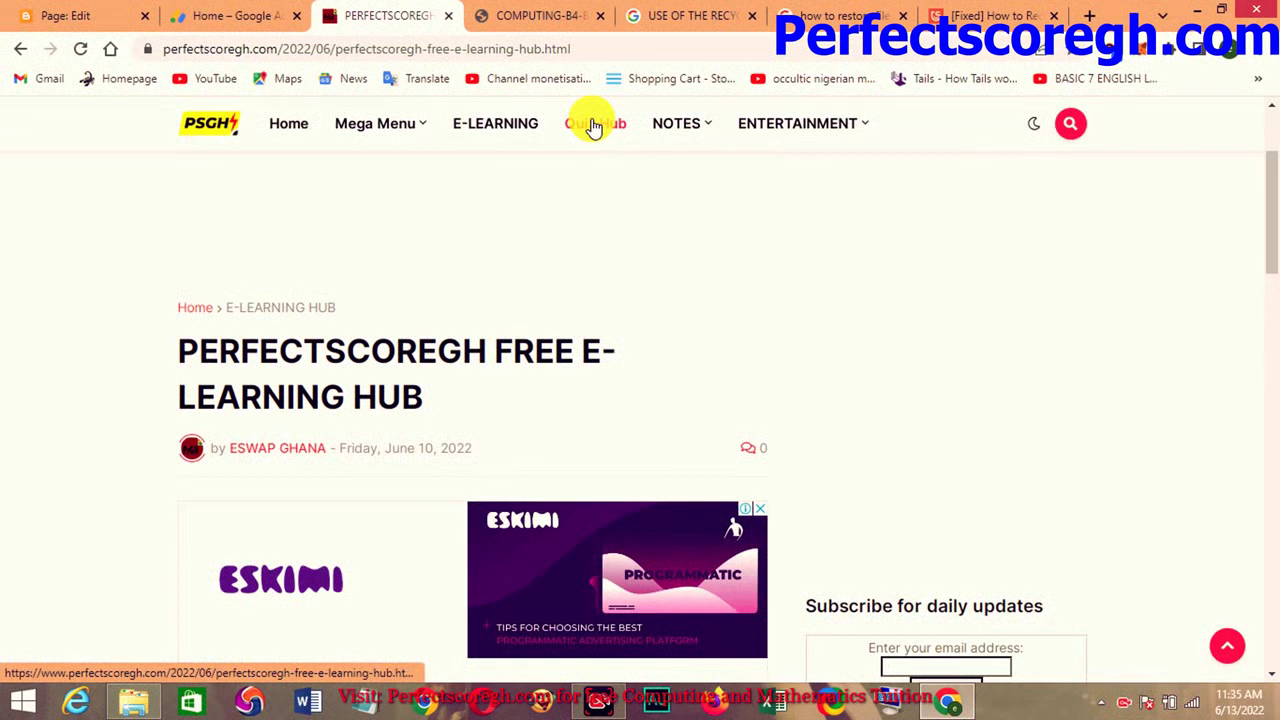
- Open one of the site's pages from the ENTERTAINMENT menu
{"action": "mouse_move", "coordinate": [680, 131]}
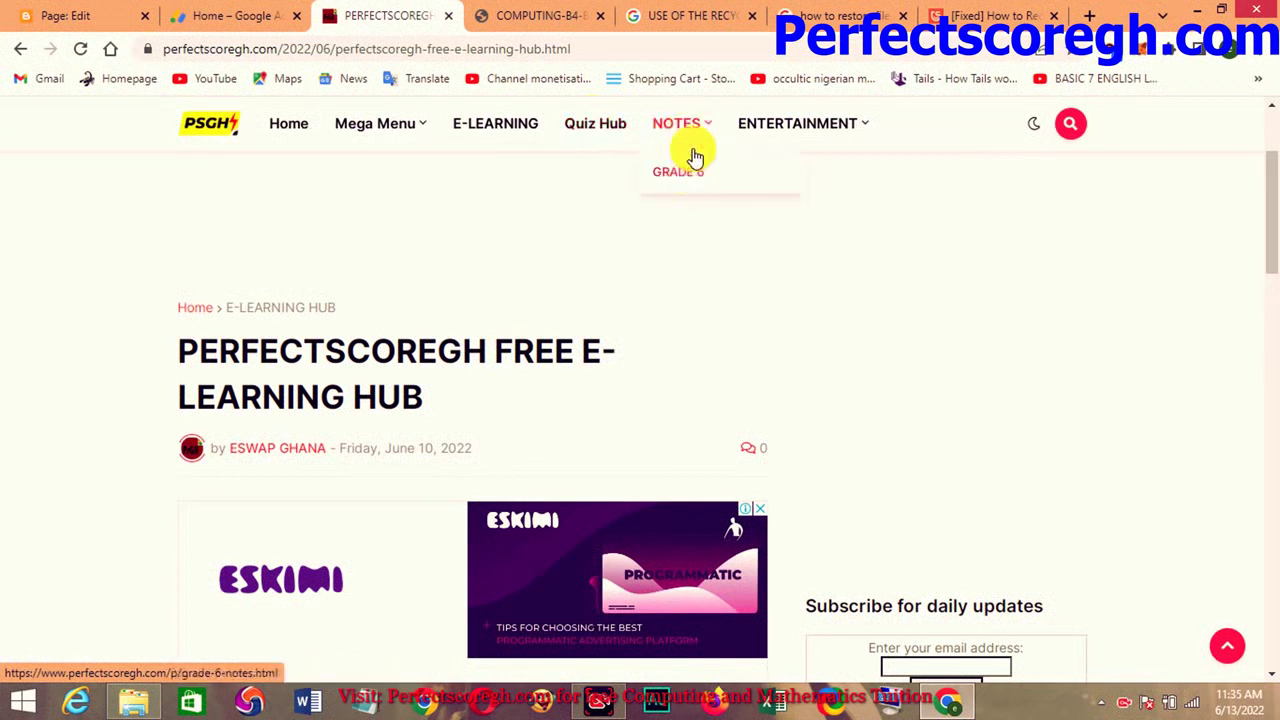
{"action": "mouse_move", "coordinate": [782, 122]}
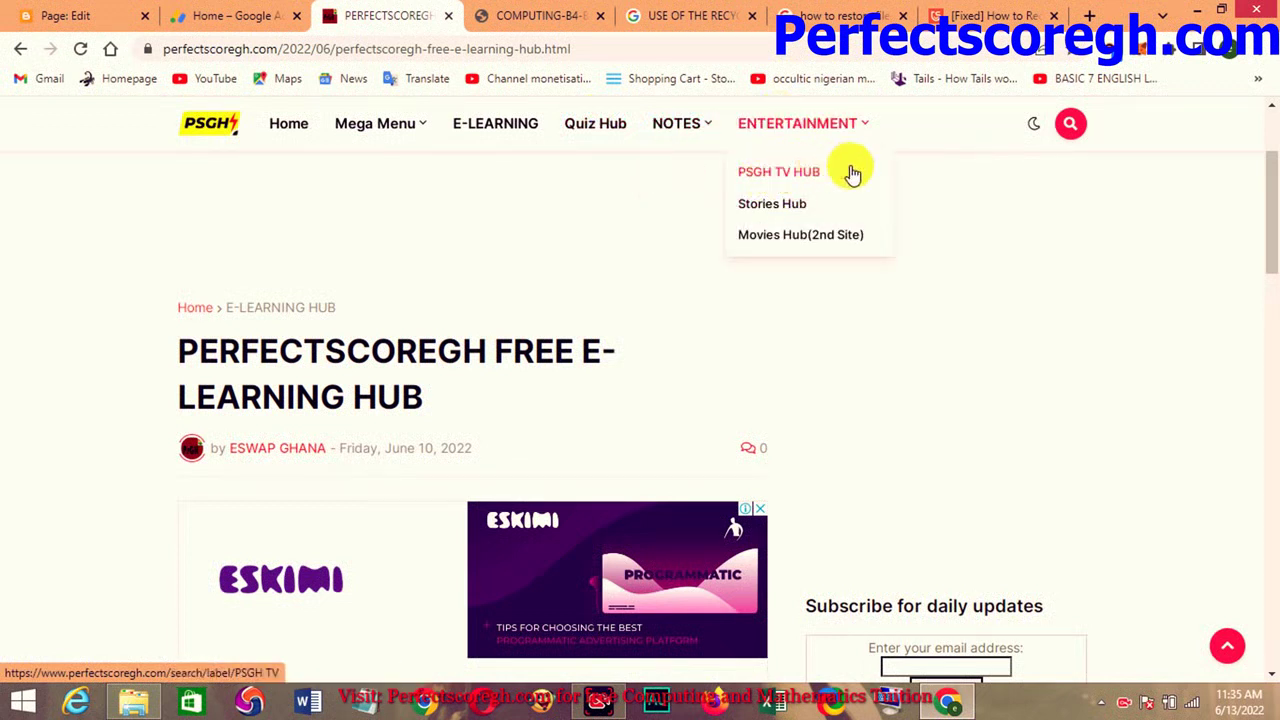
{"action": "left_click", "coordinate": [808, 240]}
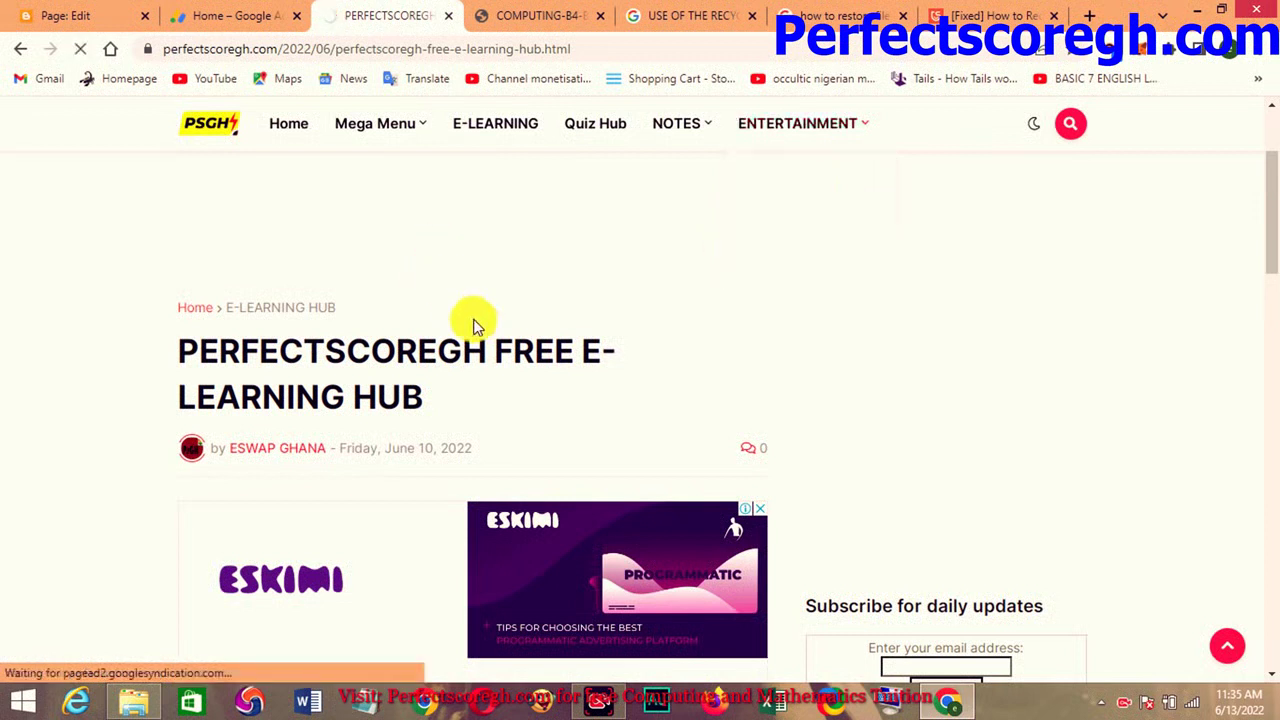